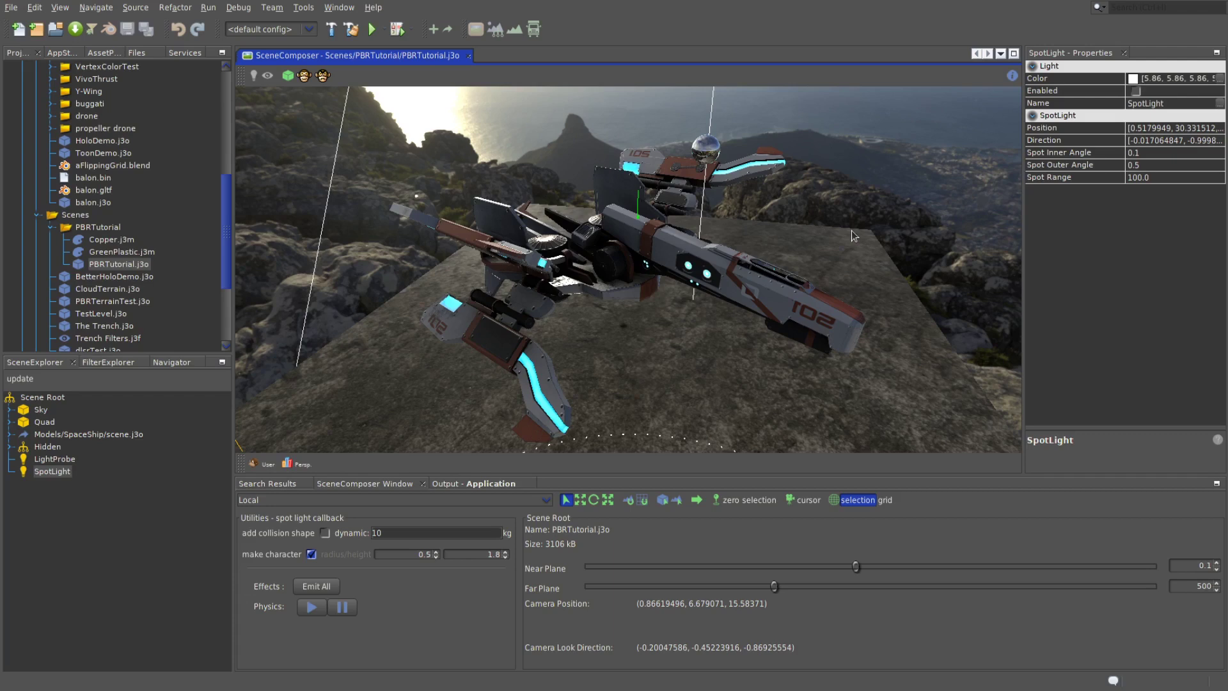
Orbit and zoom around the spaceship to view it from the rear and several angles
left_click_drag(851, 230, 529, 286)
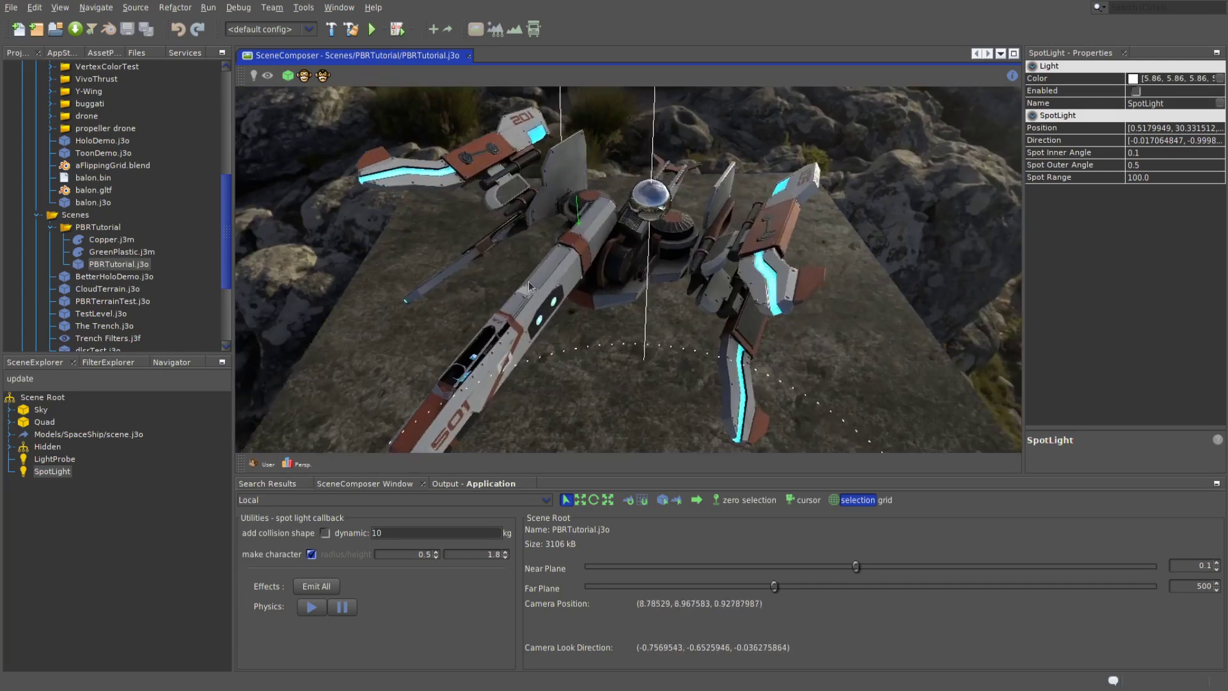
scroll(529, 286, "up", 5)
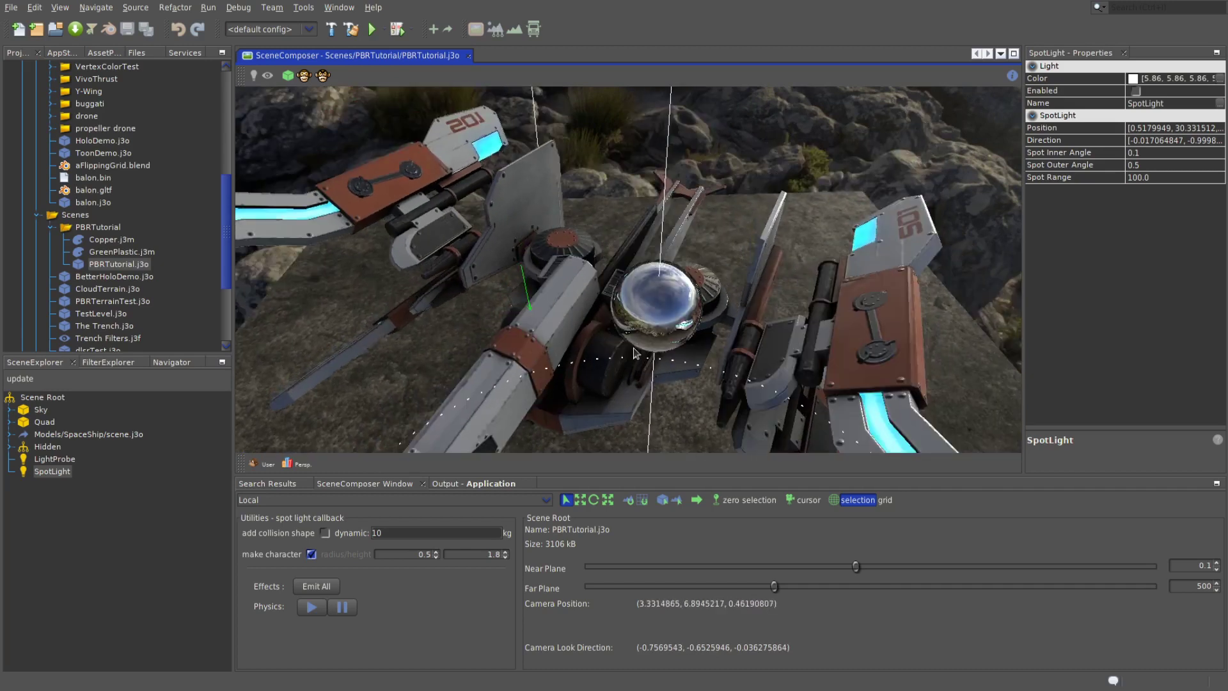
left_click_drag(636, 352, 842, 259)
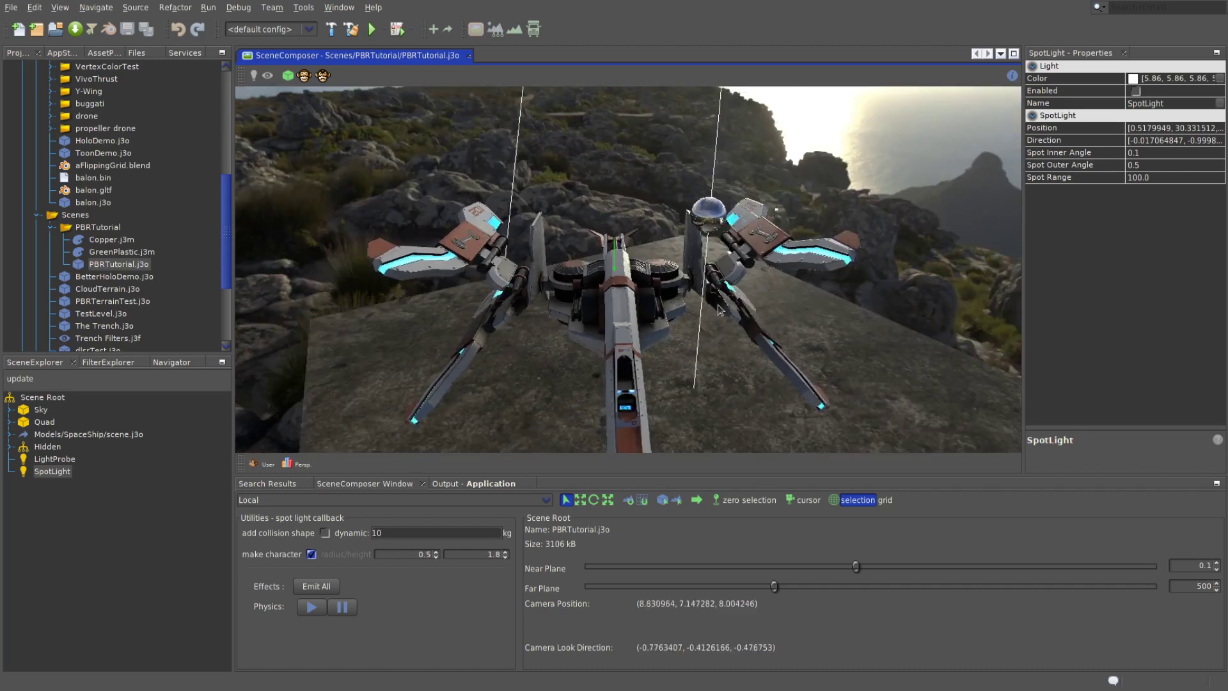
left_click_drag(720, 310, 922, 306)
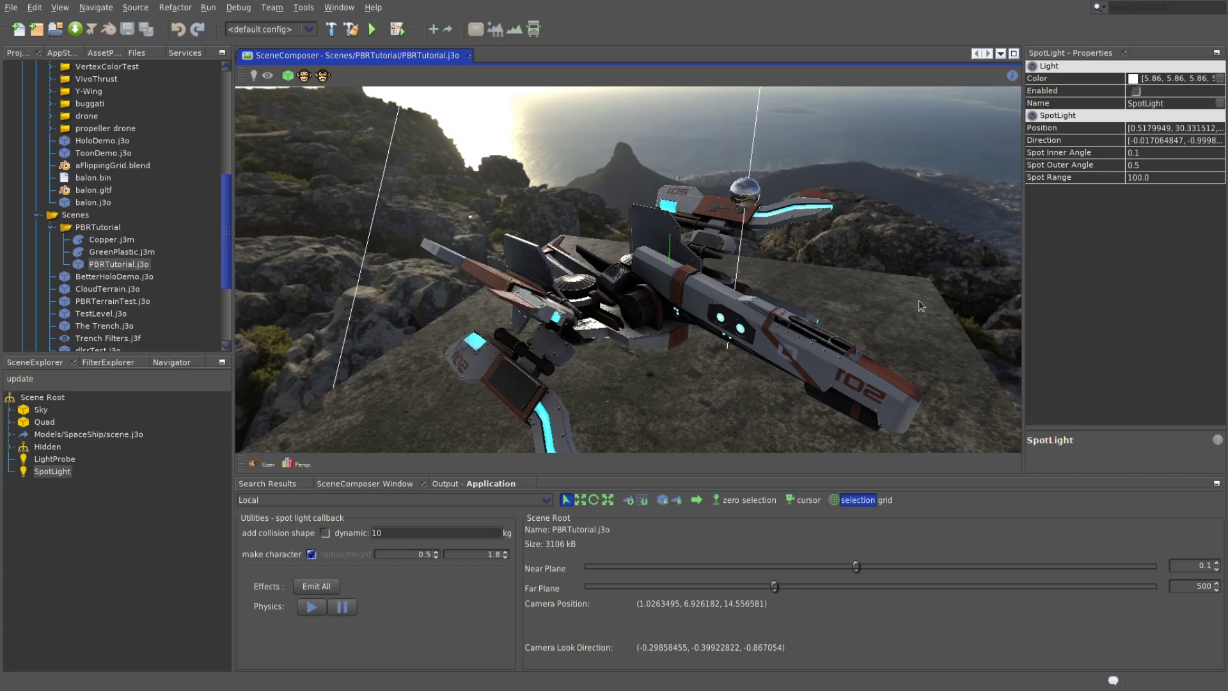
left_click_drag(921, 306, 542, 292)
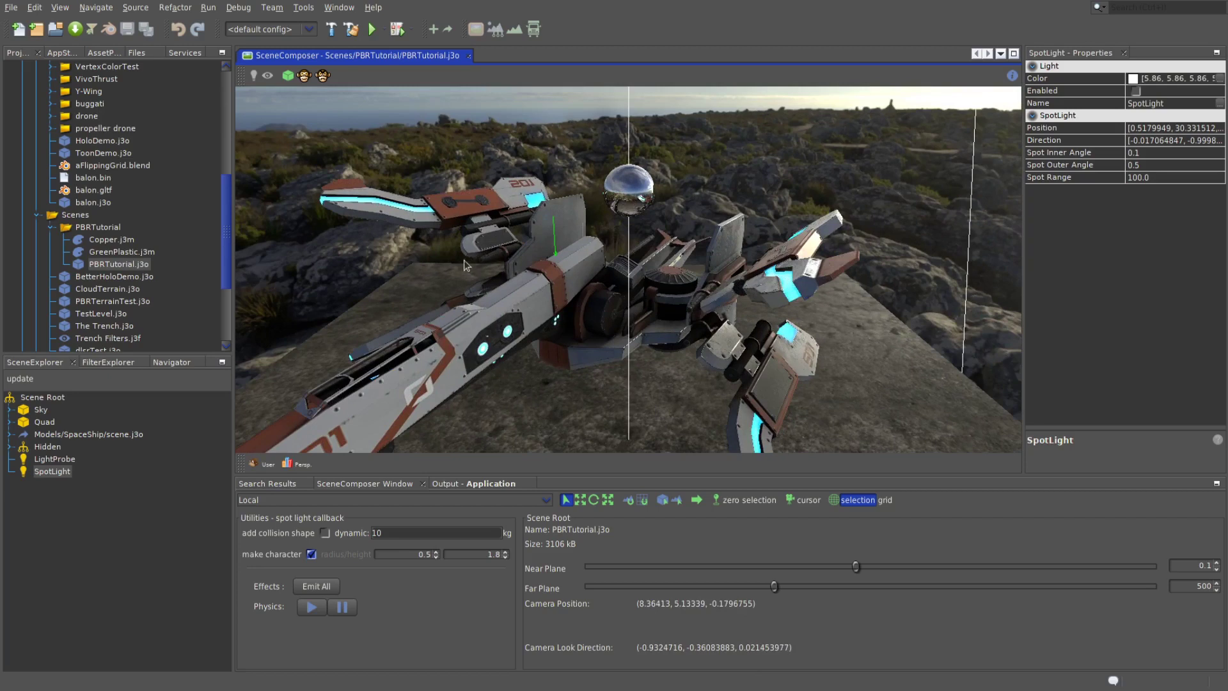
left_click_drag(465, 266, 307, 258)
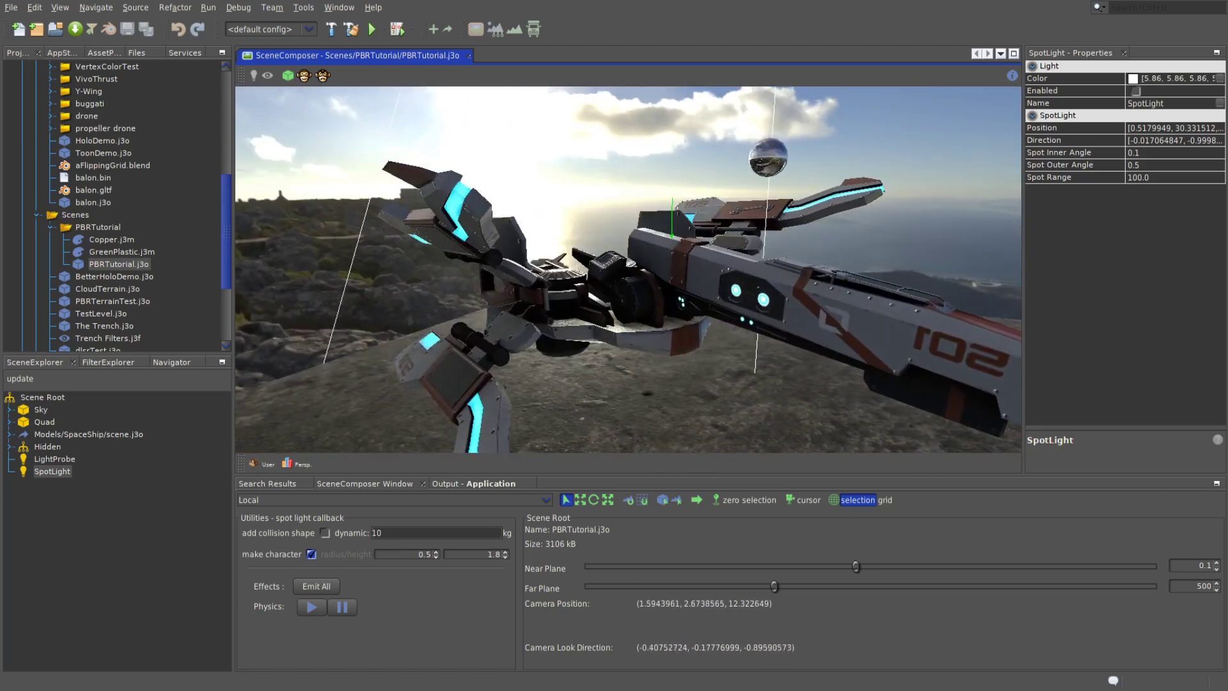
left_click_drag(811, 289, 571, 364)
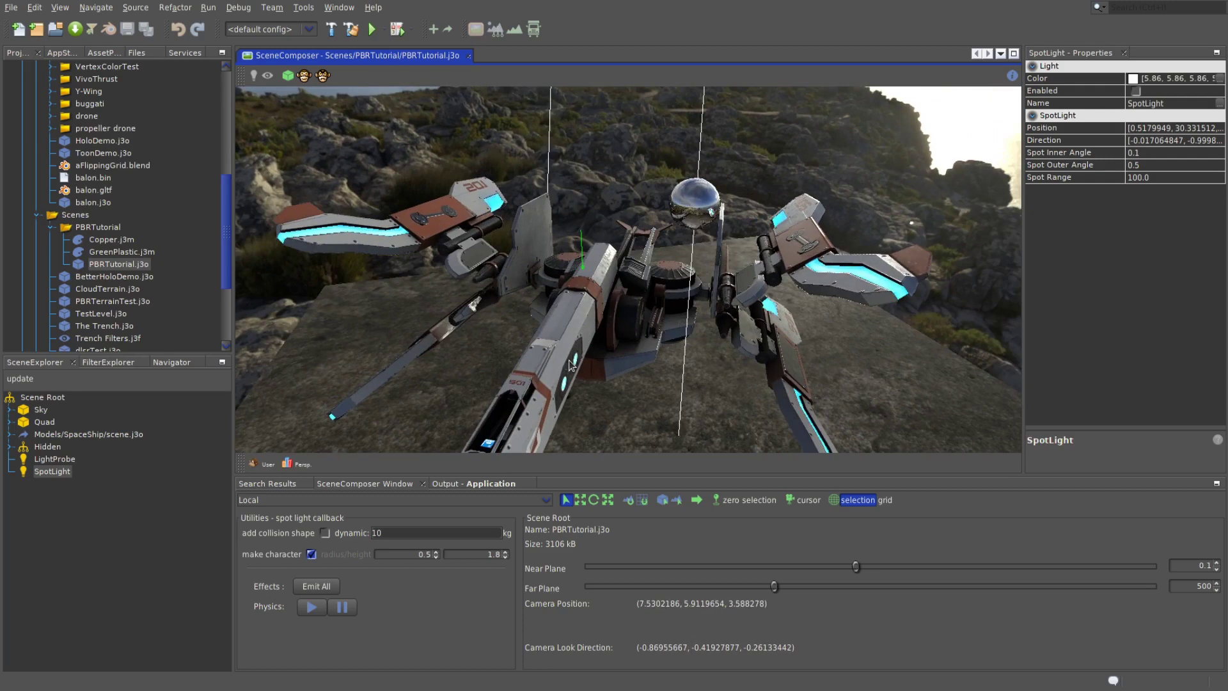
left_click_drag(490, 234, 749, 234)
left_click_drag(663, 301, 586, 266)
scroll(586, 266, "up", 5)
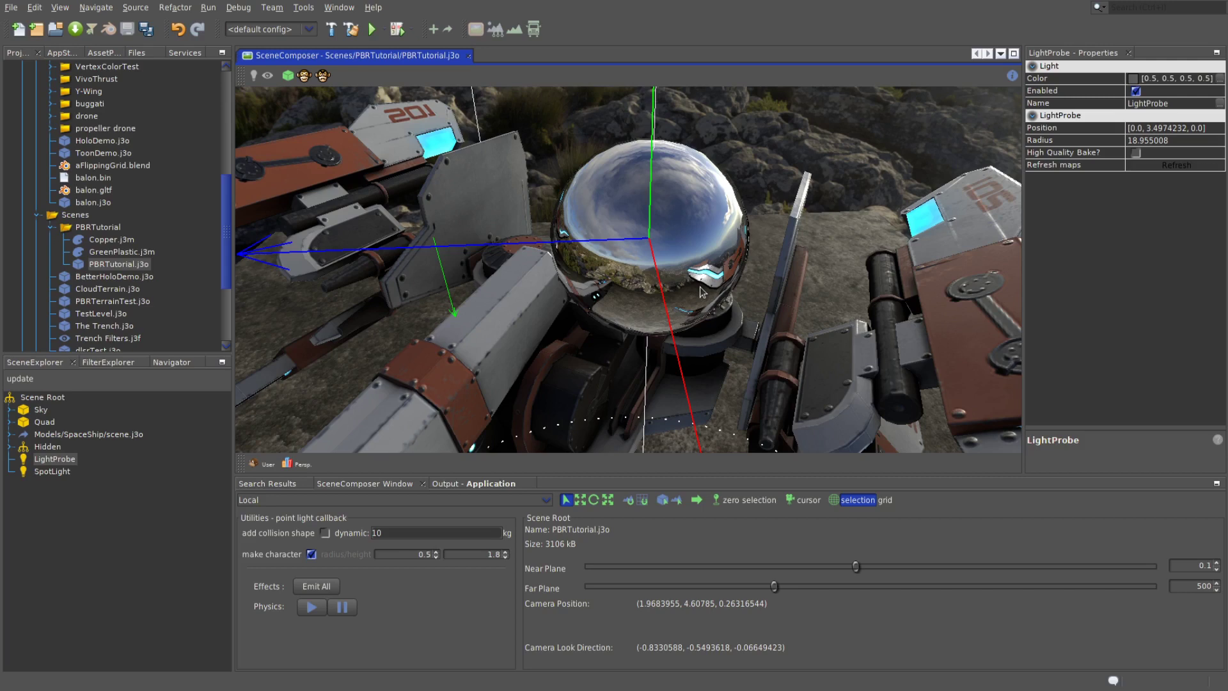
Examine the mirrored probe sphere up close, then zoom out to frame the whole ship
left_click_drag(650, 277, 643, 281)
scroll(643, 282, "up", 3)
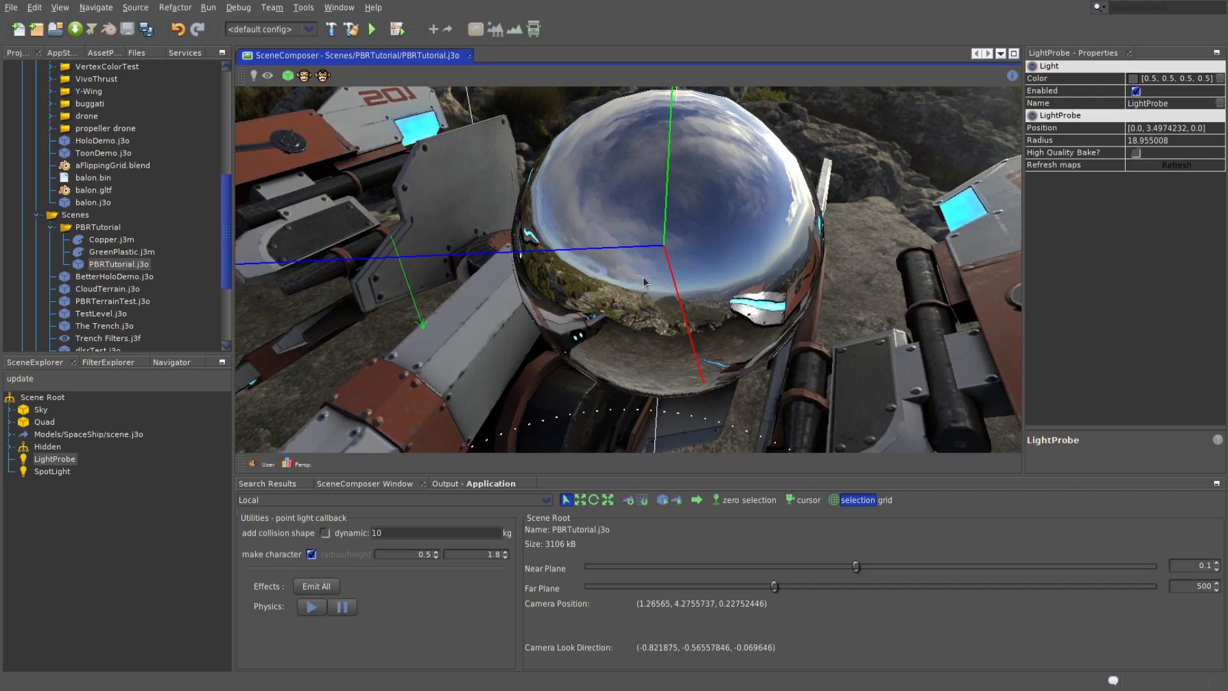
mouse_move(643, 281)
left_mouse_down()
mouse_move(367, 157)
mouse_move(651, 261)
left_mouse_up()
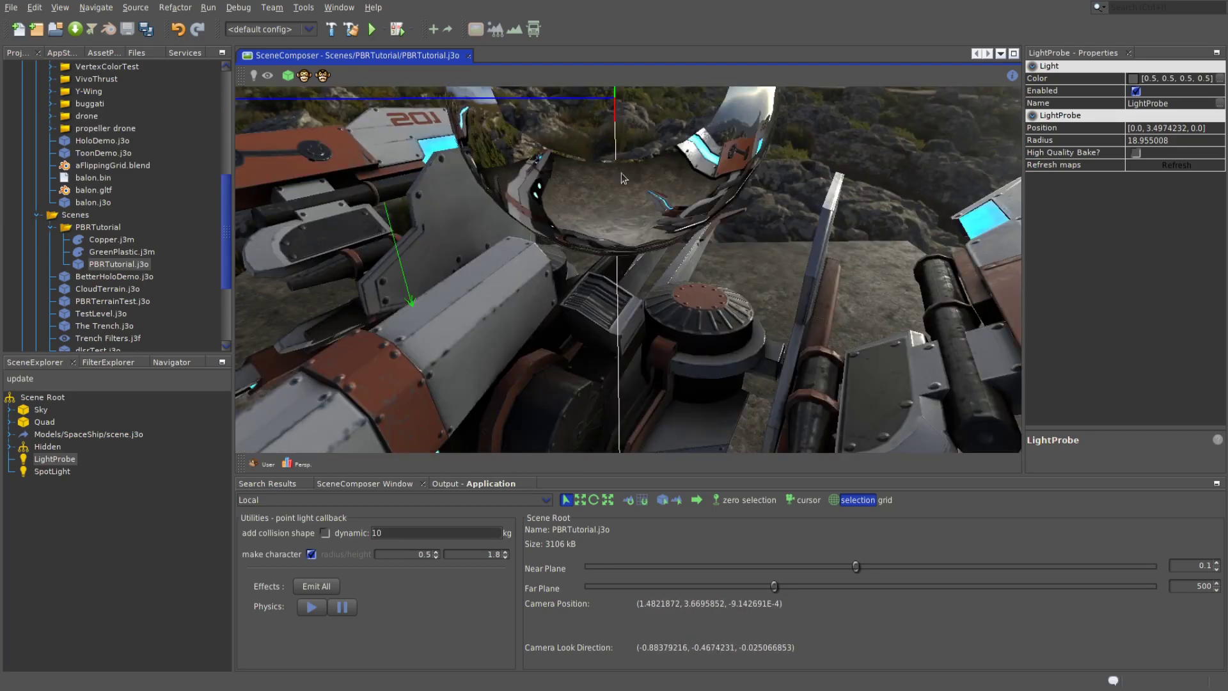
left_click_drag(622, 173, 629, 200)
scroll(630, 204, "down", 3)
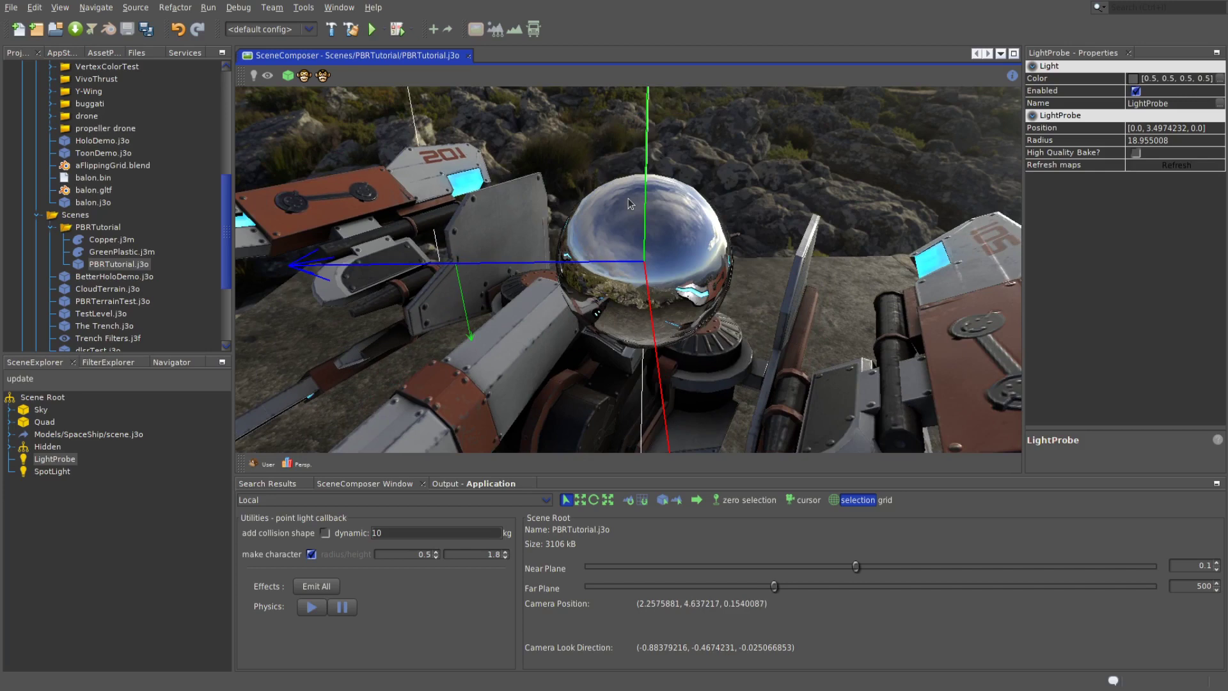
scroll(631, 204, "down", 3)
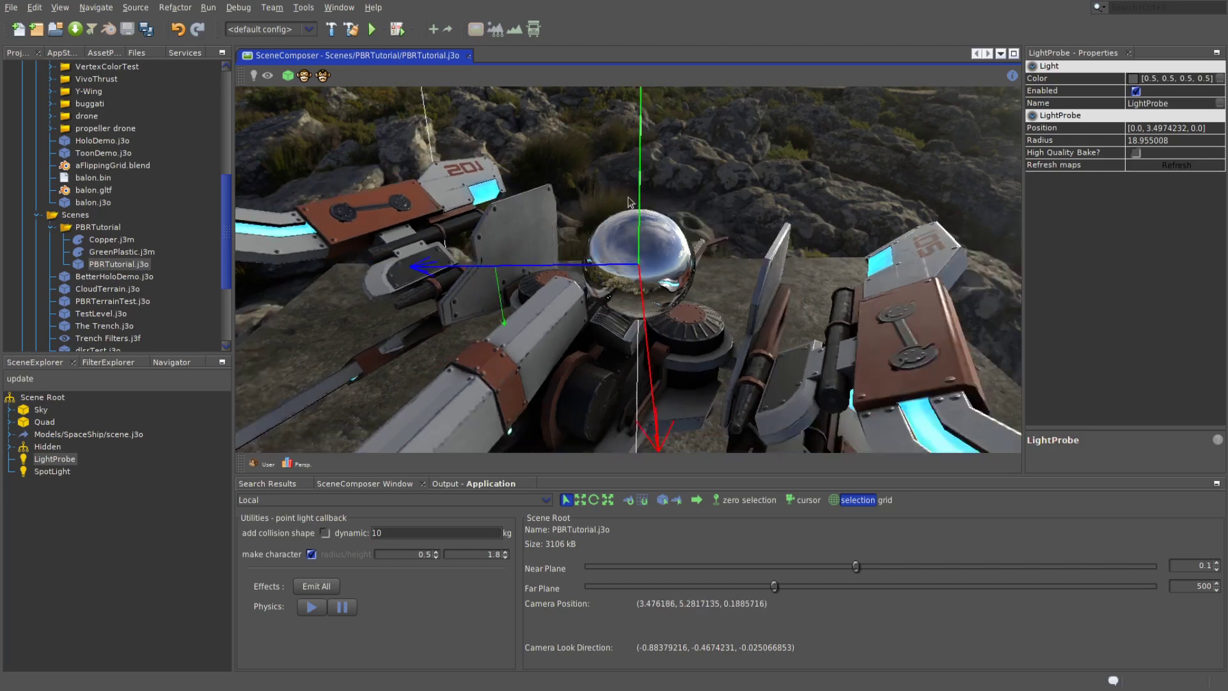
scroll(734, 127, "up", 5)
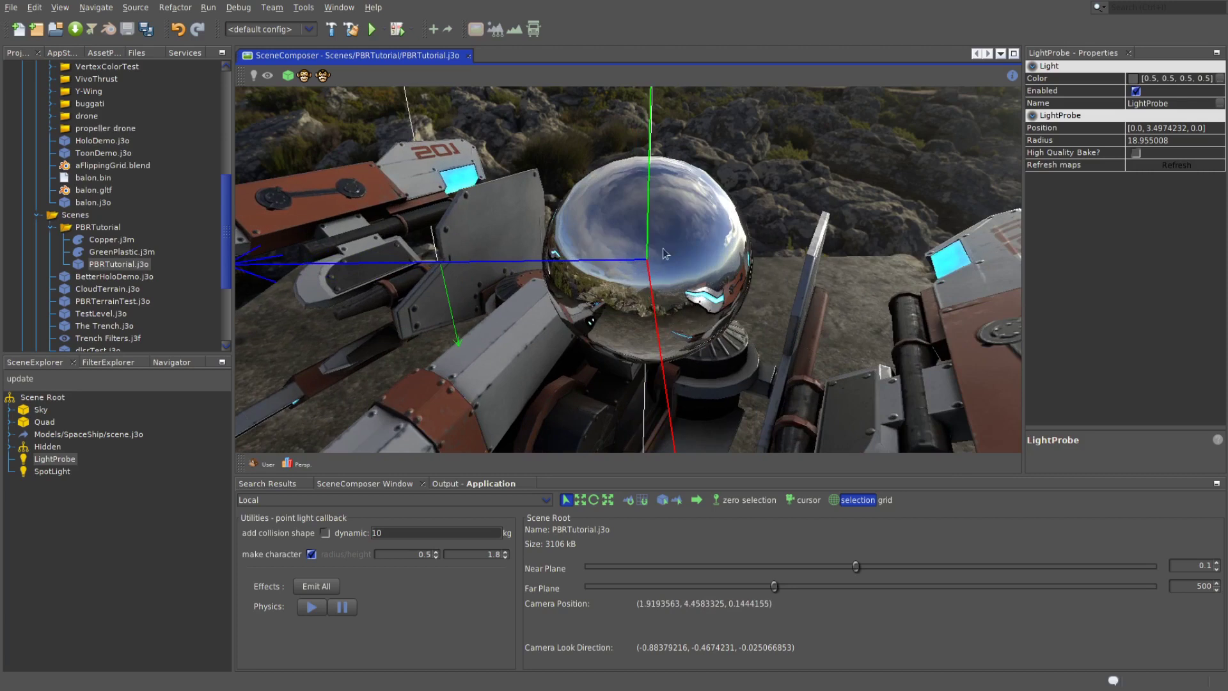
scroll(665, 257, "down", 3)
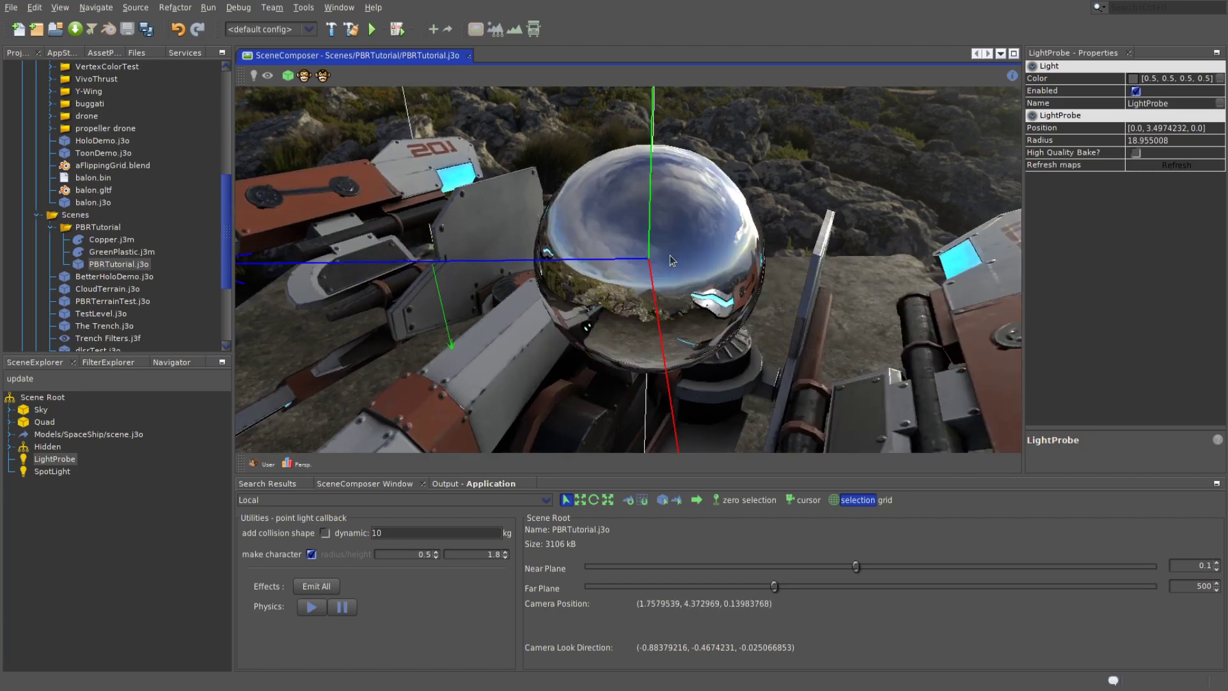
left_click_drag(669, 256, 728, 229)
scroll(728, 228, "down", 5)
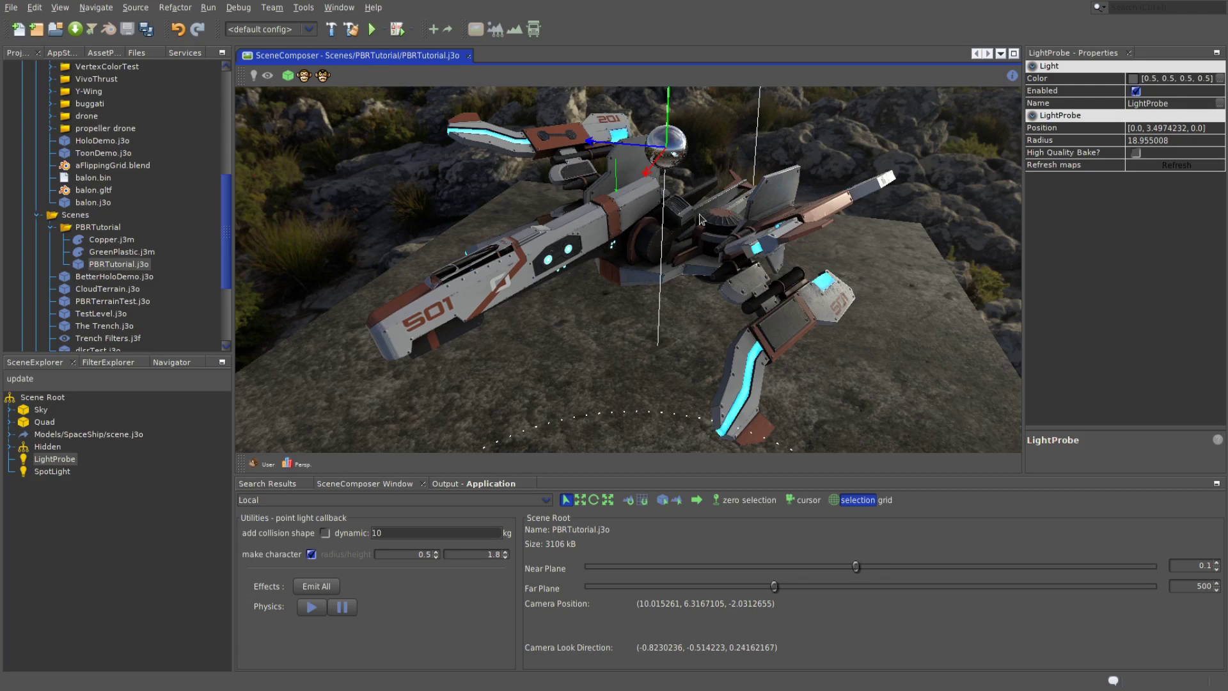
Orbit above the spaceship and zoom in on the LightProbe sphere's sky and terrain reflection
middle_click_drag(691, 216, 730, 267)
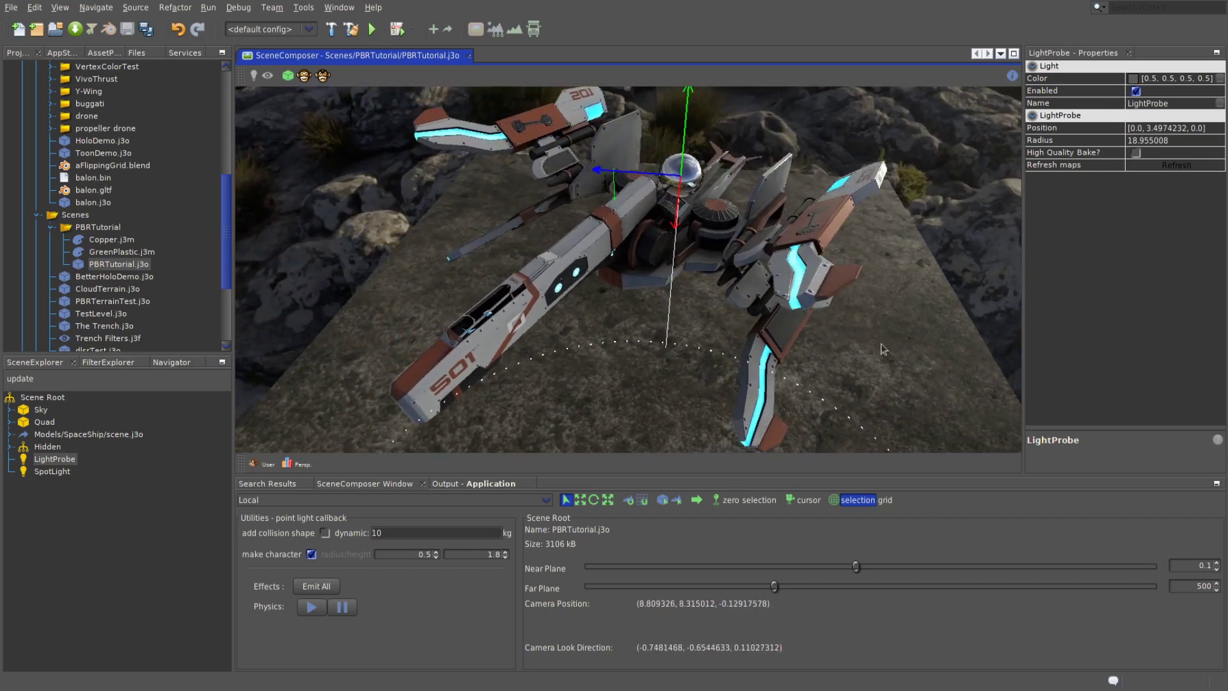
middle_click_drag(819, 309, 751, 258)
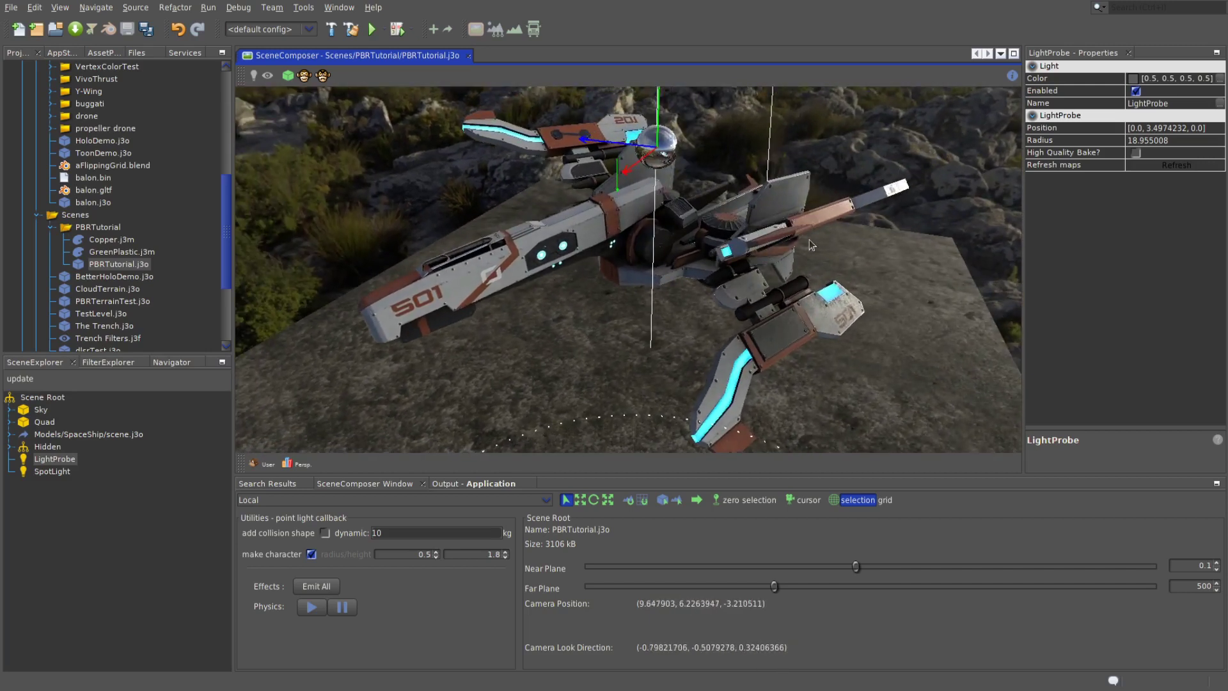
scroll(812, 245, "up", 5)
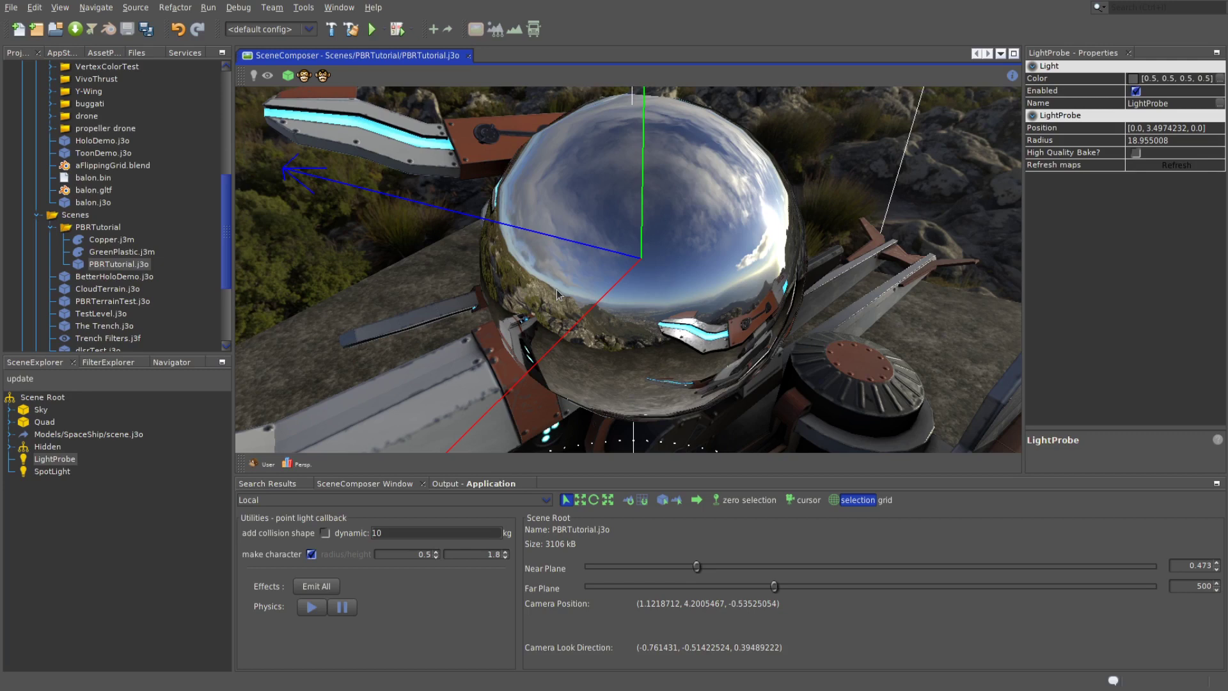
Orbit around the probe sphere and zoom out to frame the spaceship over terrain and sea
left_click_drag(557, 295, 848, 282)
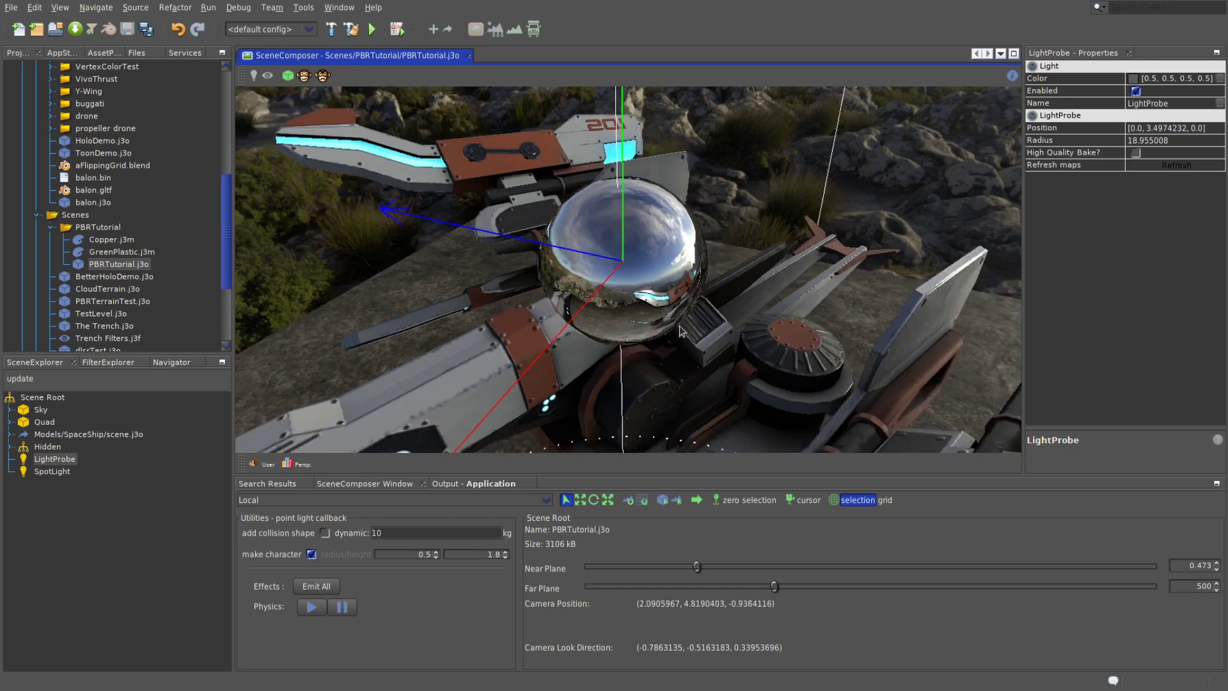
scroll(680, 325, "down", 4)
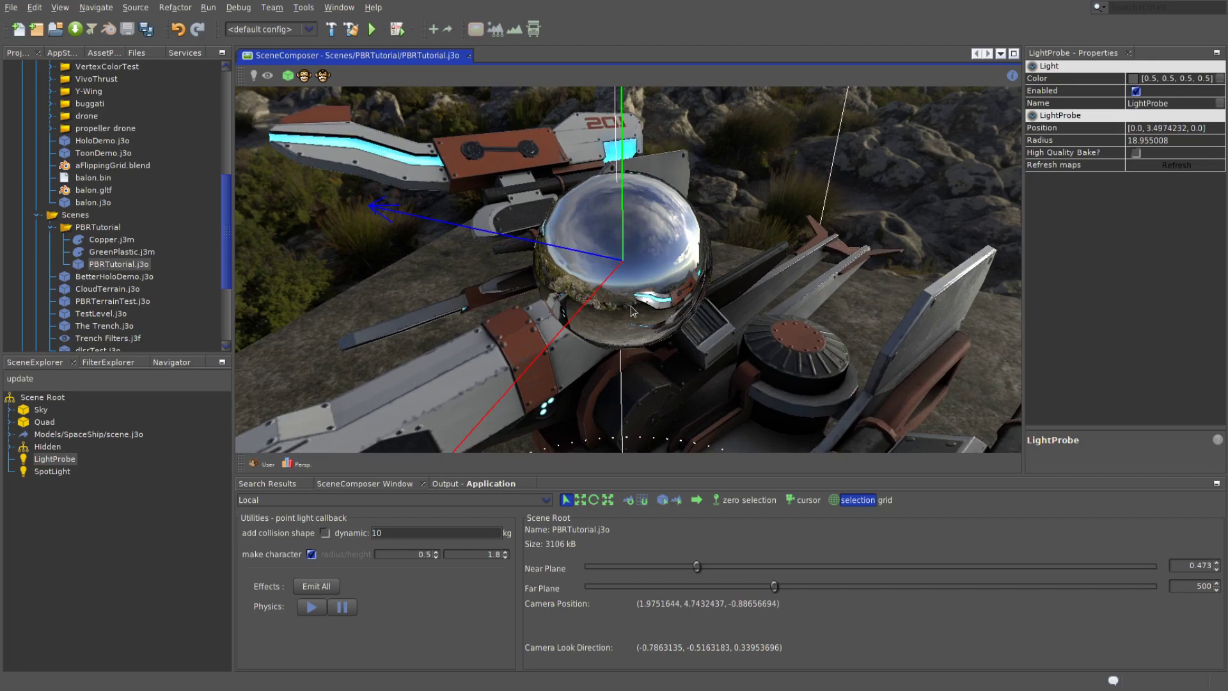
left_click_drag(632, 311, 877, 262)
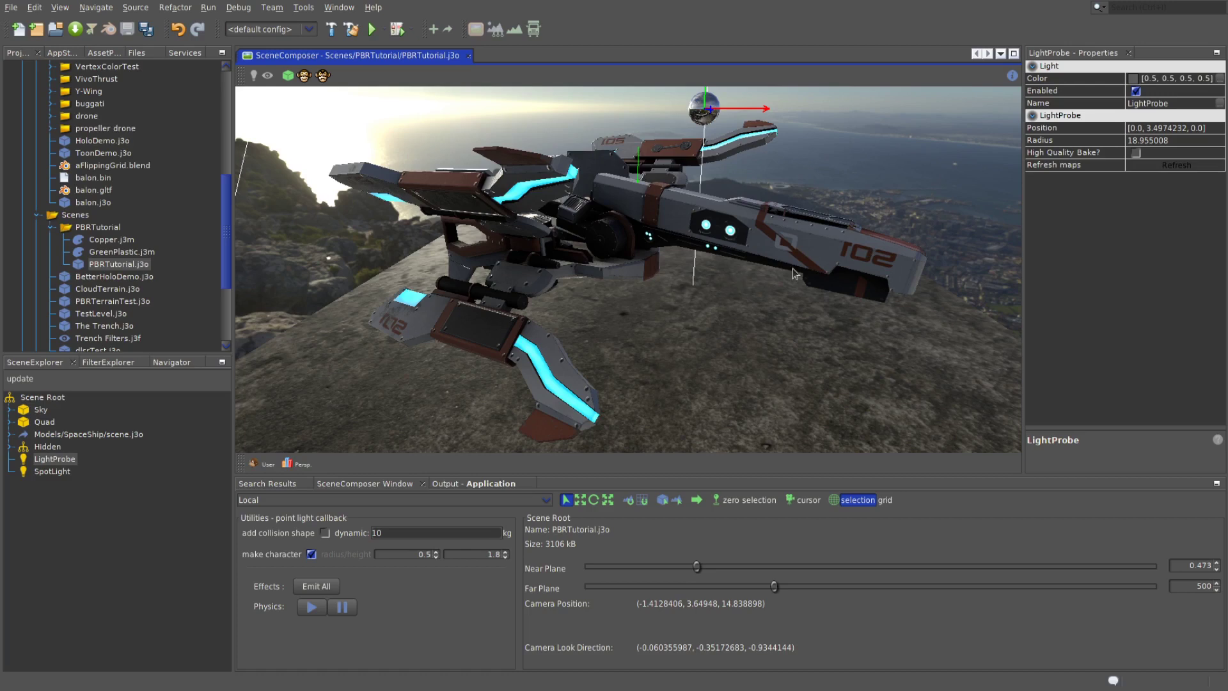
scroll(871, 241, "down", 6)
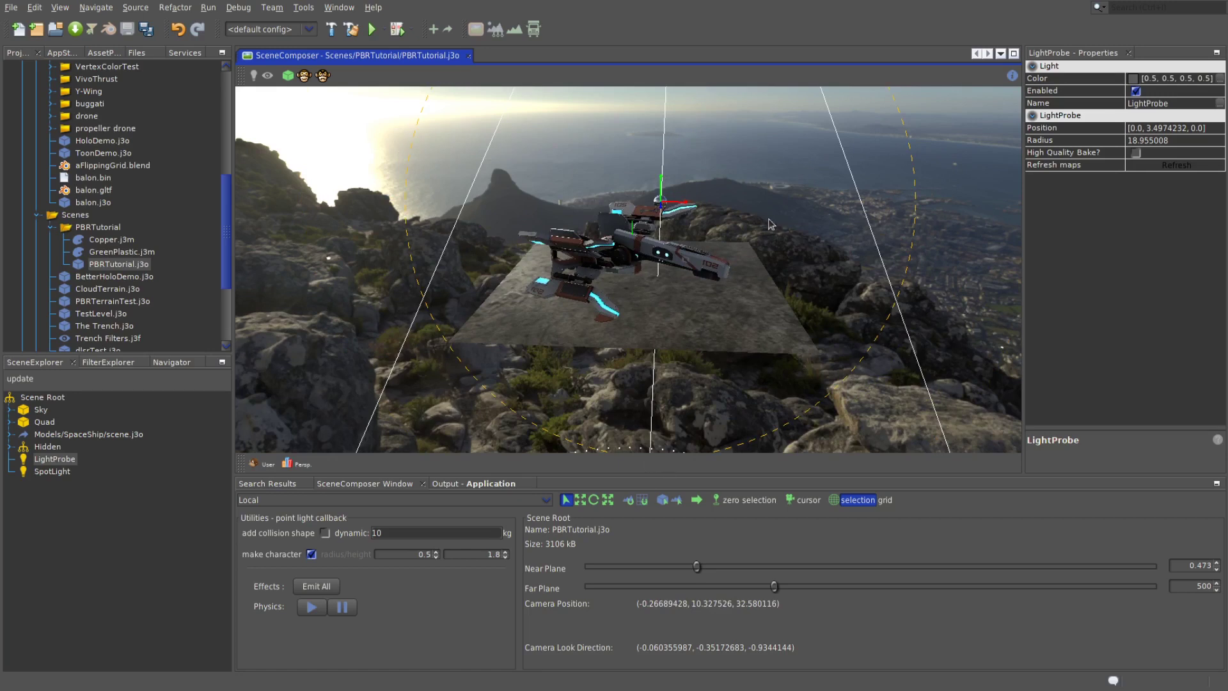
scroll(771, 224, "up", 8)
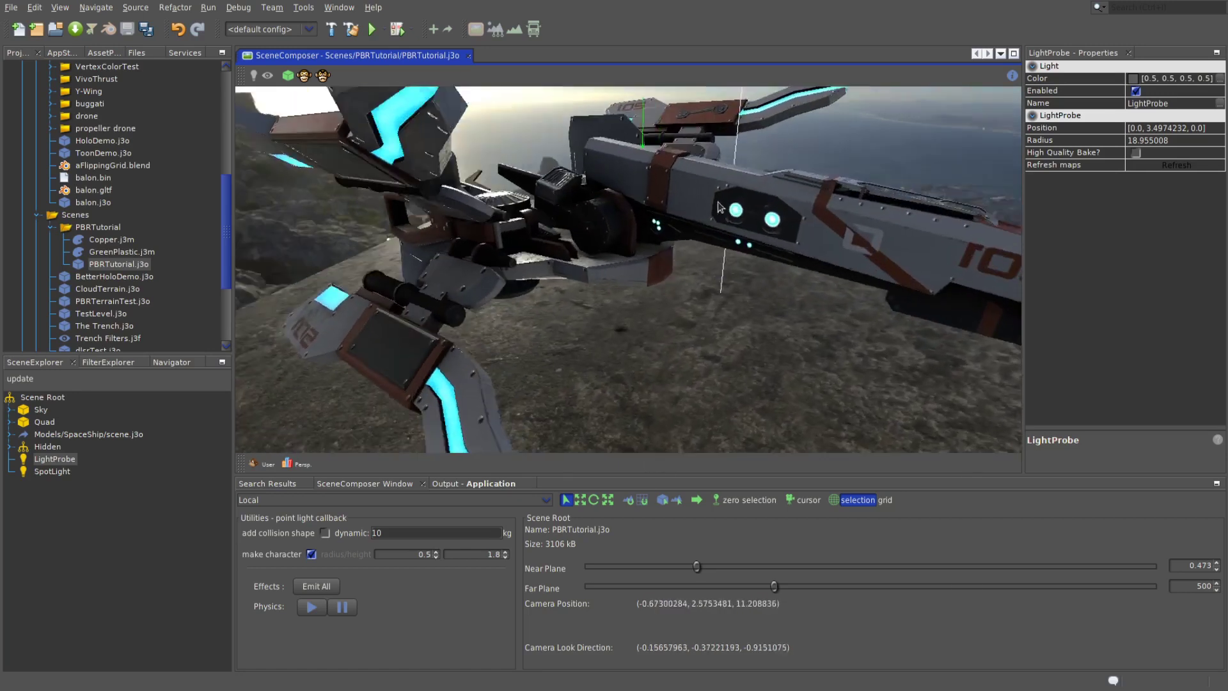
scroll(719, 207, "down", 6)
middle_click_drag(719, 207, 242, 228)
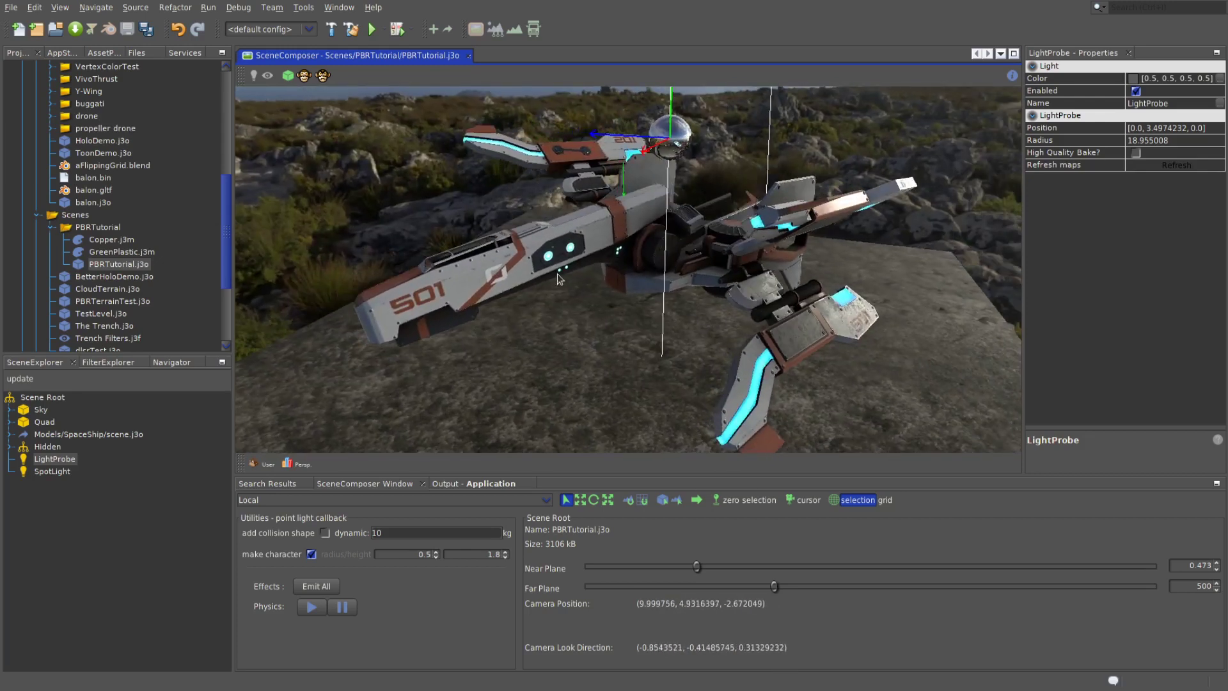
mouse_move(559, 278)
middle_mouse_down()
mouse_move(596, 275)
mouse_move(581, 273)
middle_mouse_up()
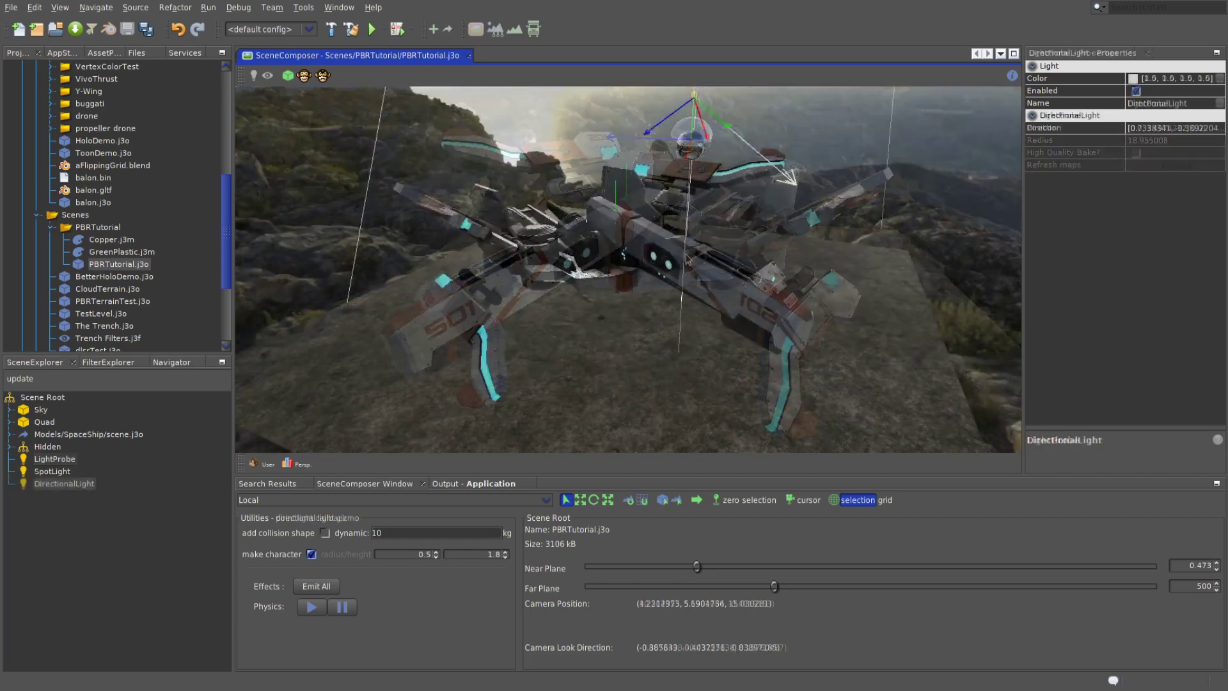
Orbit head-on, overhead and side views of the DirectionalLight-lit spaceship
middle_click_drag(640, 269, 687, 259)
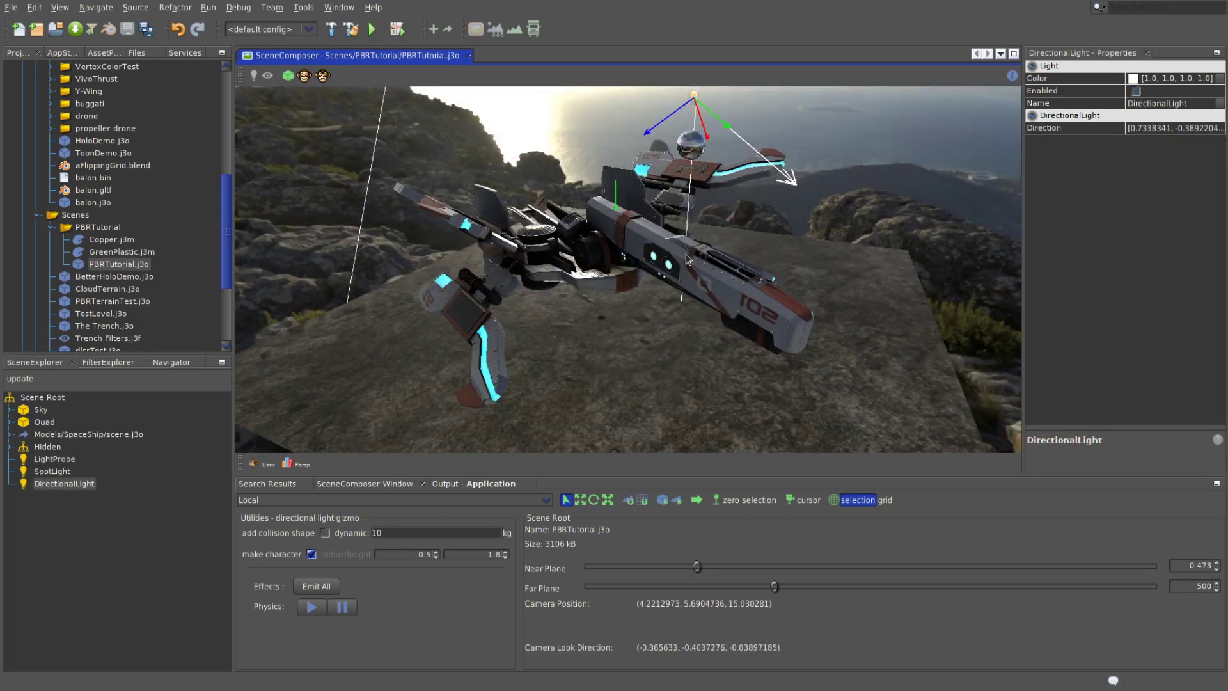
middle_click_drag(762, 240, 682, 137)
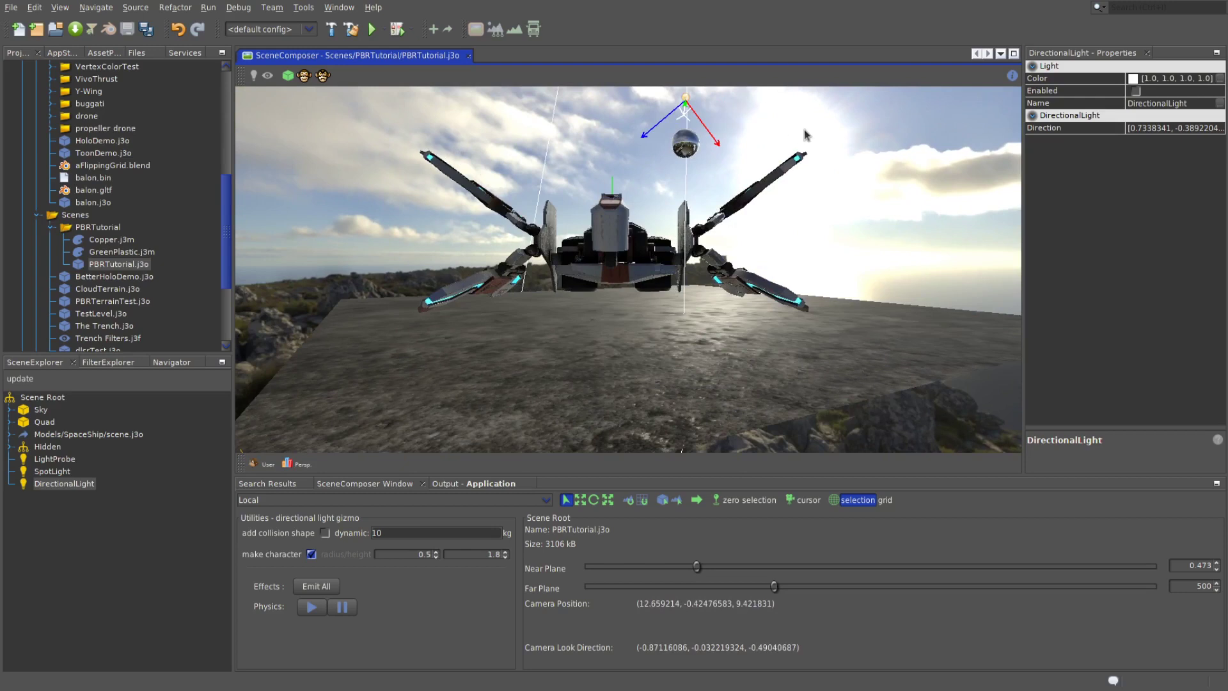
middle_click_drag(806, 132, 613, 276)
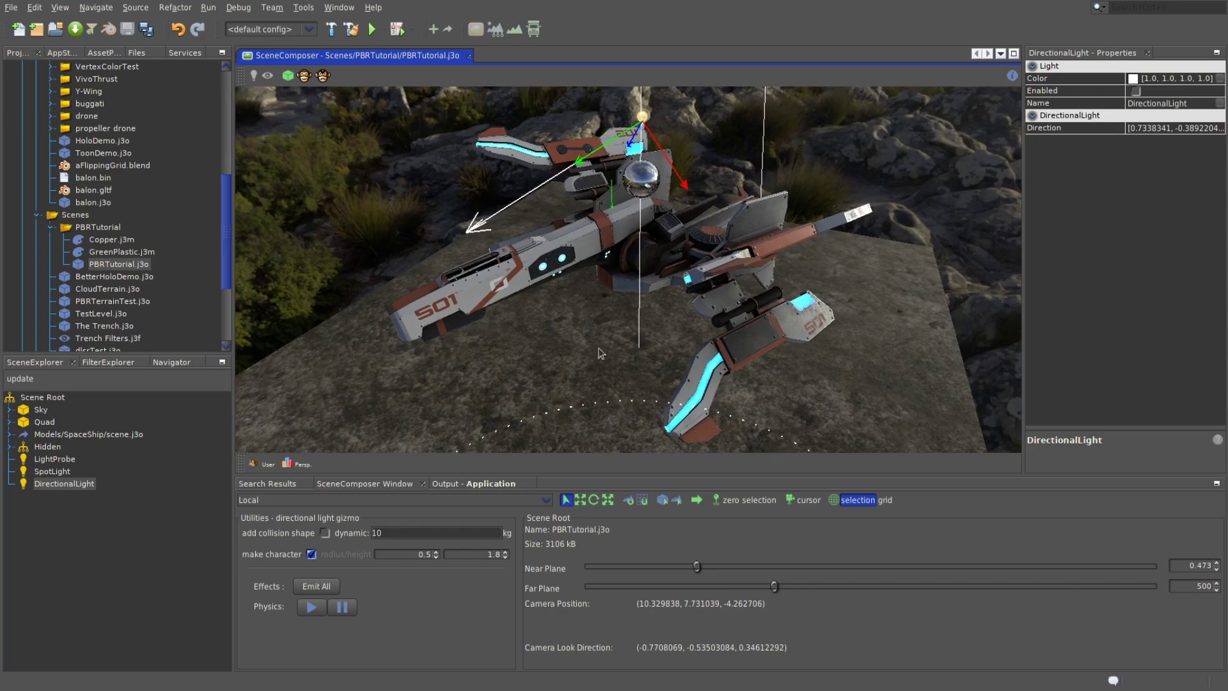
middle_click_drag(574, 316, 605, 318)
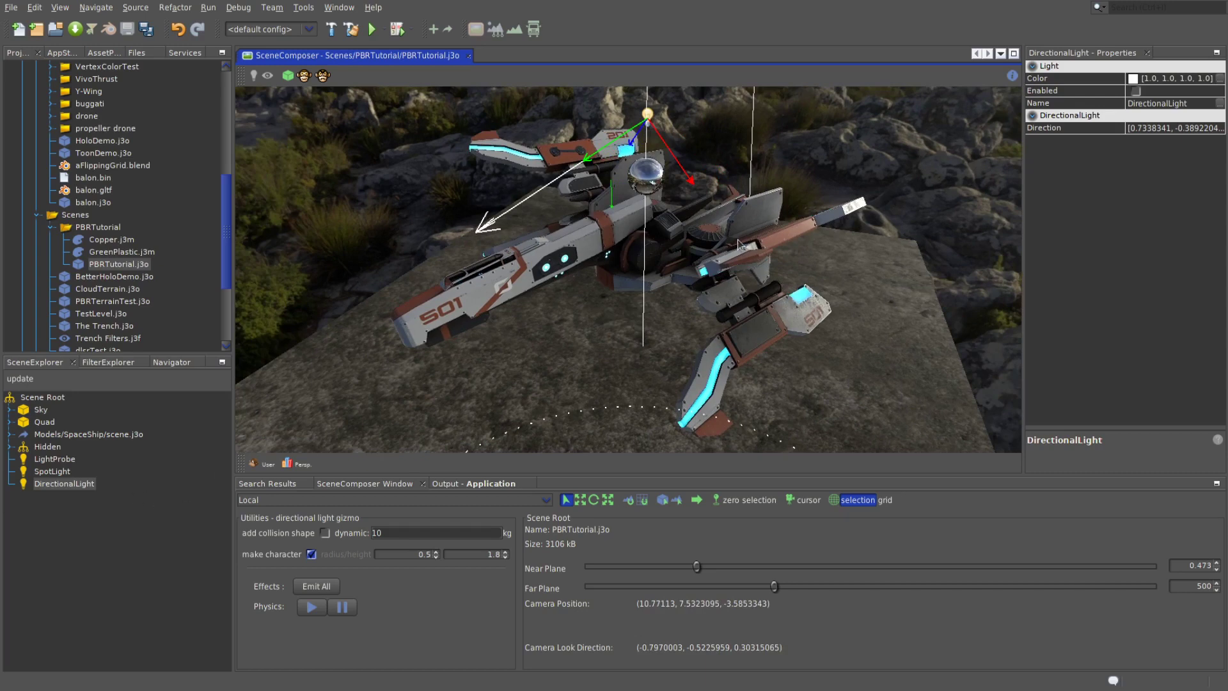
middle_click_drag(755, 256, 758, 255)
Disable the LightProbe, enable the DirectionalLight, and check the directionally lit ship from several angles
left_click(59, 484)
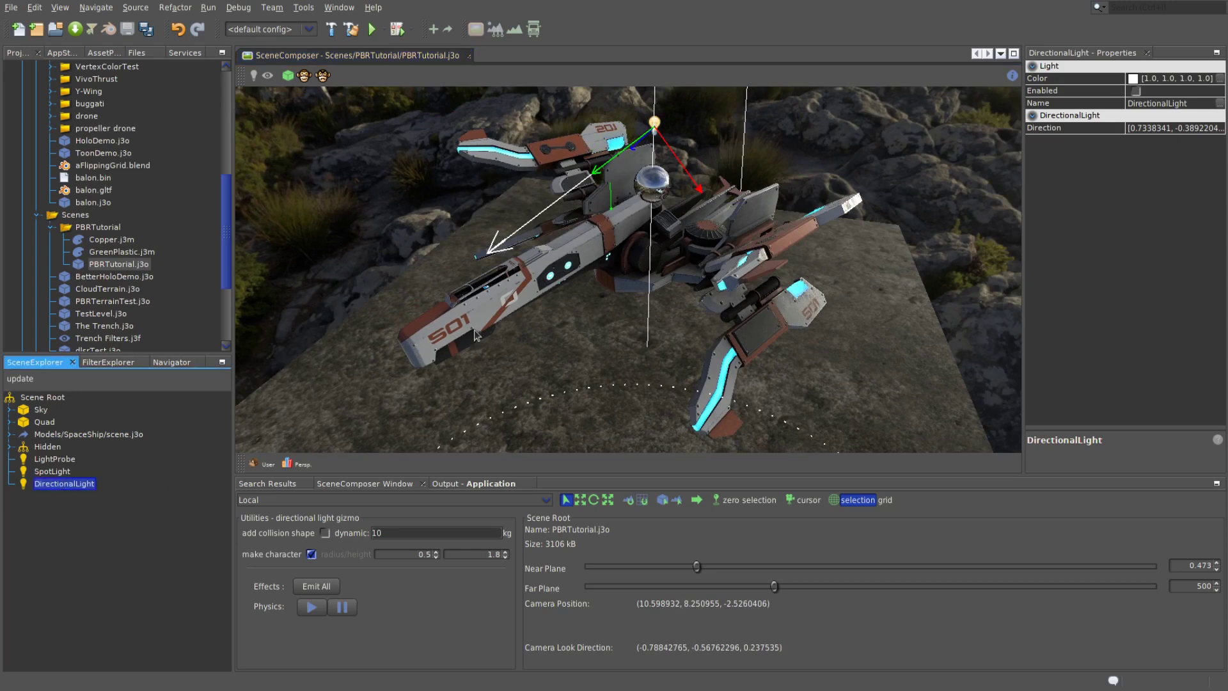
left_click(49, 474)
left_click(55, 459)
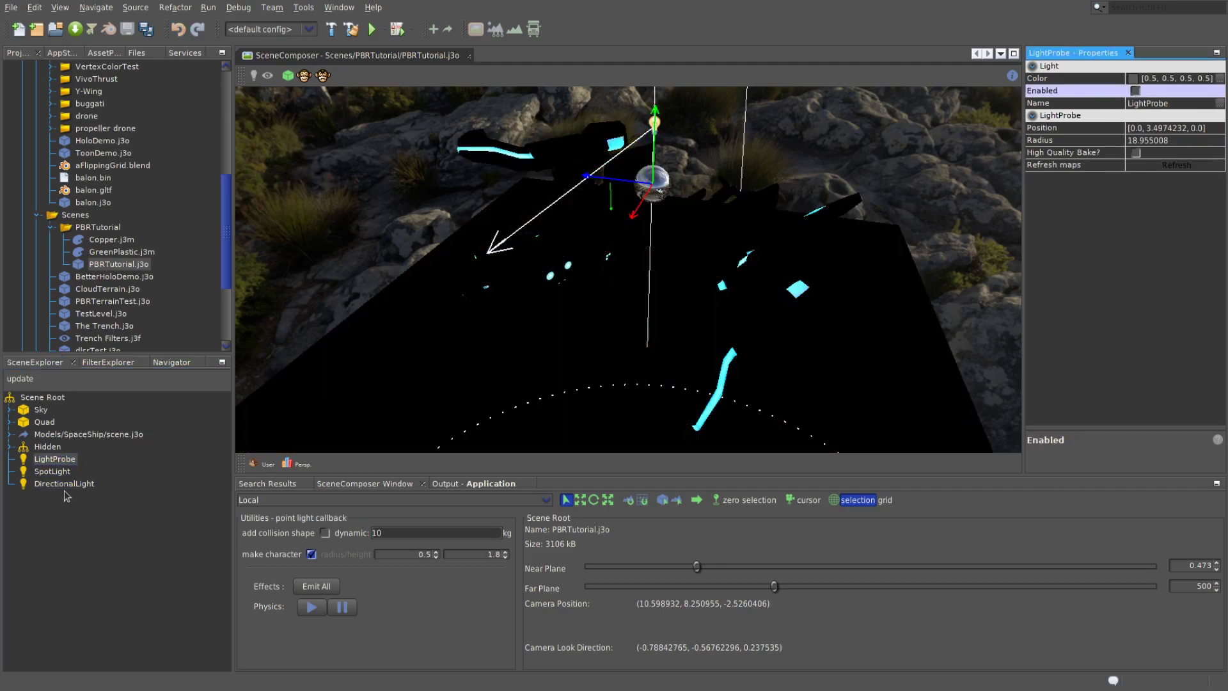
left_click(55, 487)
left_click(1137, 90)
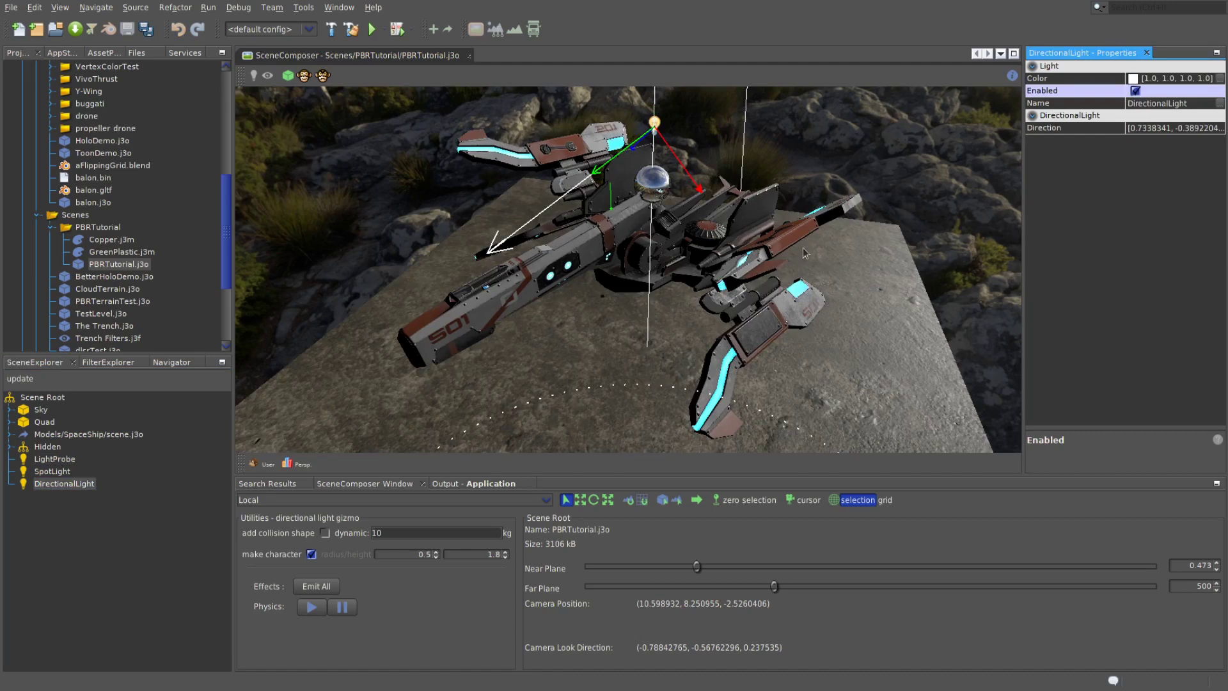
left_click_drag(776, 314, 874, 323)
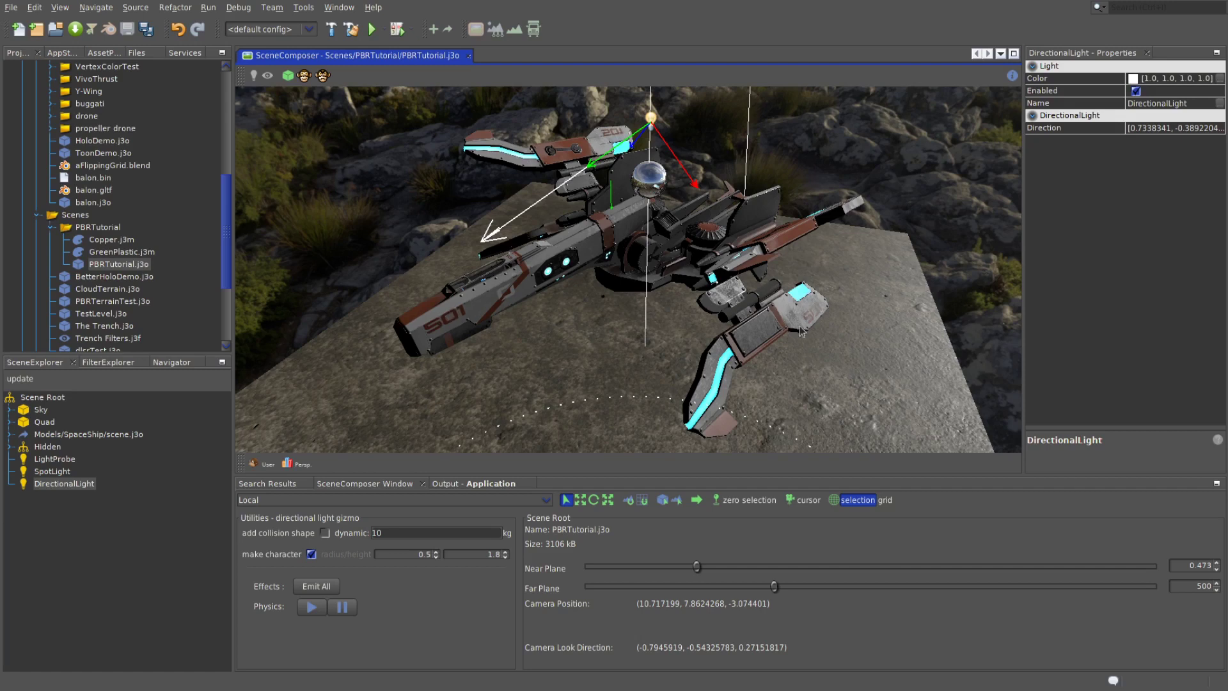
left_click_drag(800, 325, 802, 316)
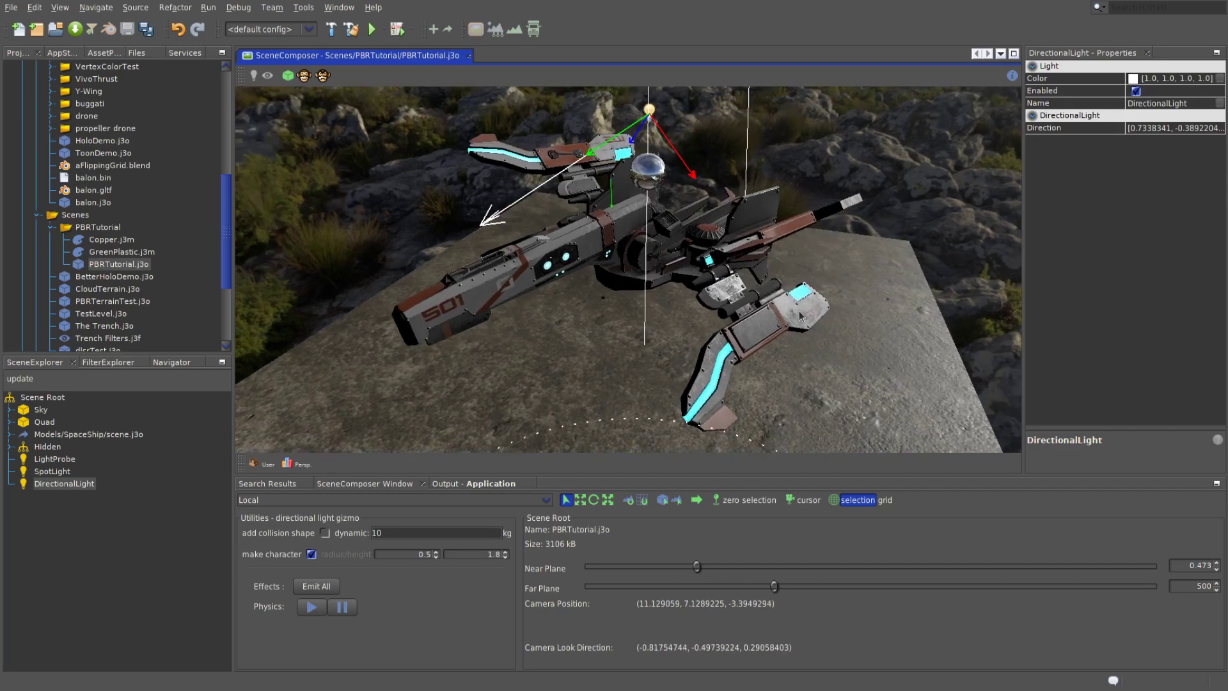
left_click_drag(911, 260, 818, 195)
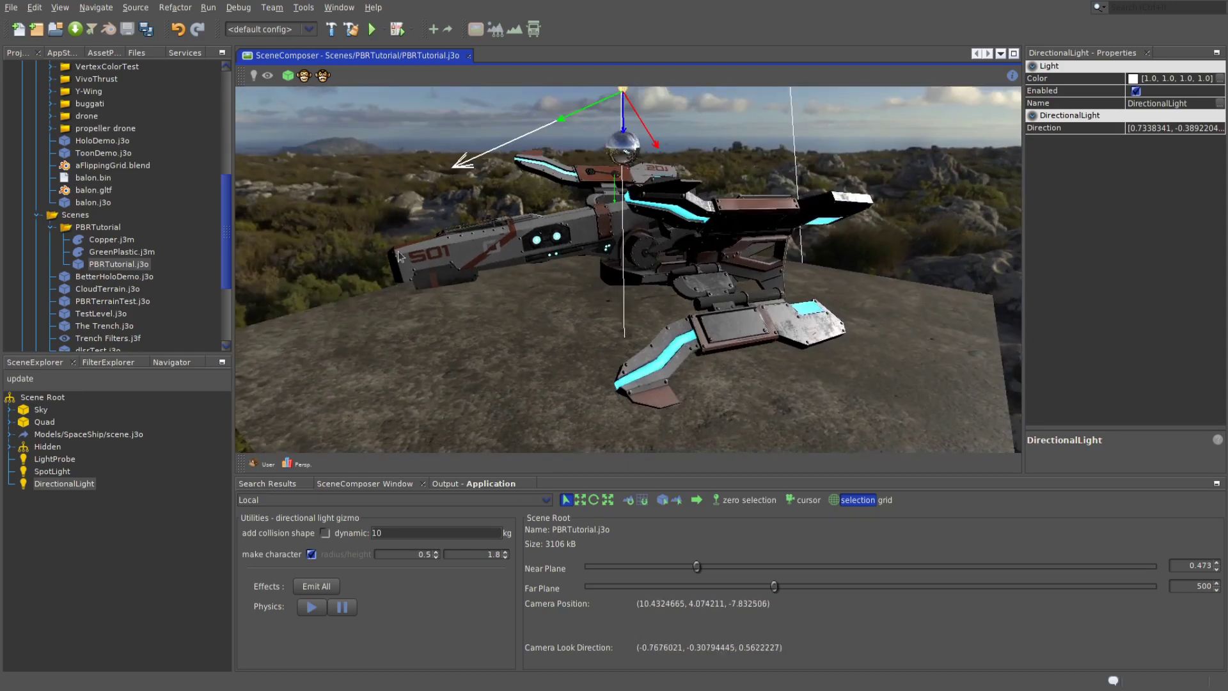
left_click_drag(520, 243, 509, 268)
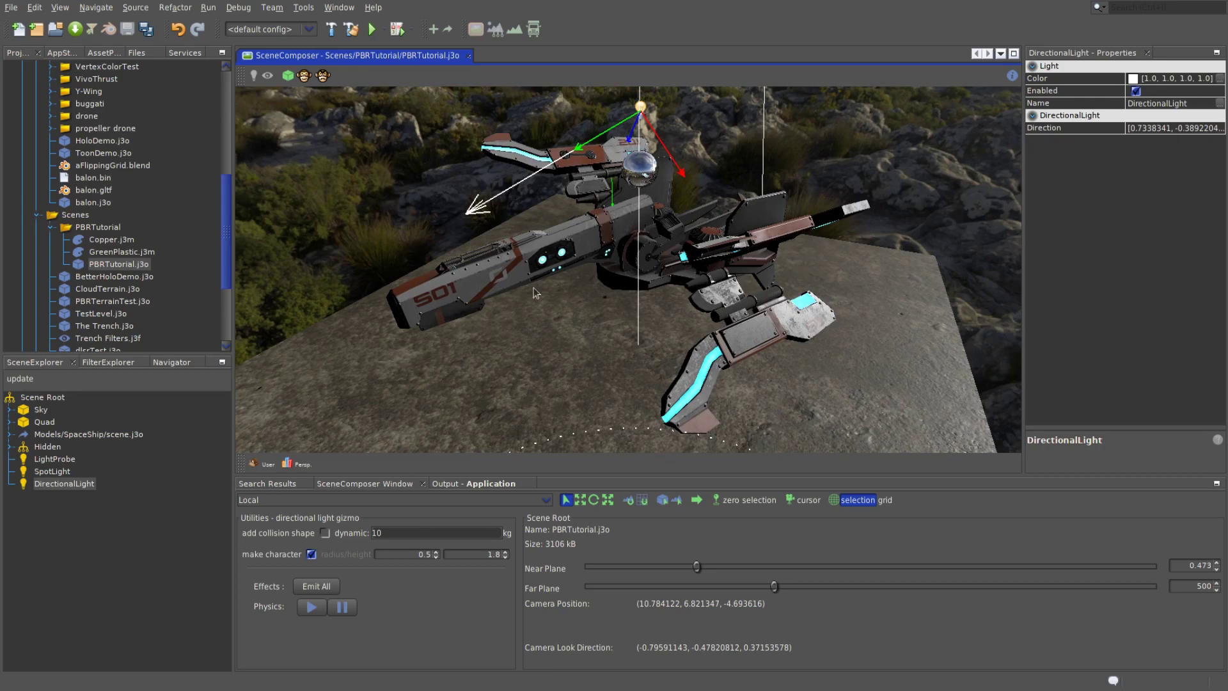
left_click_drag(536, 293, 665, 174)
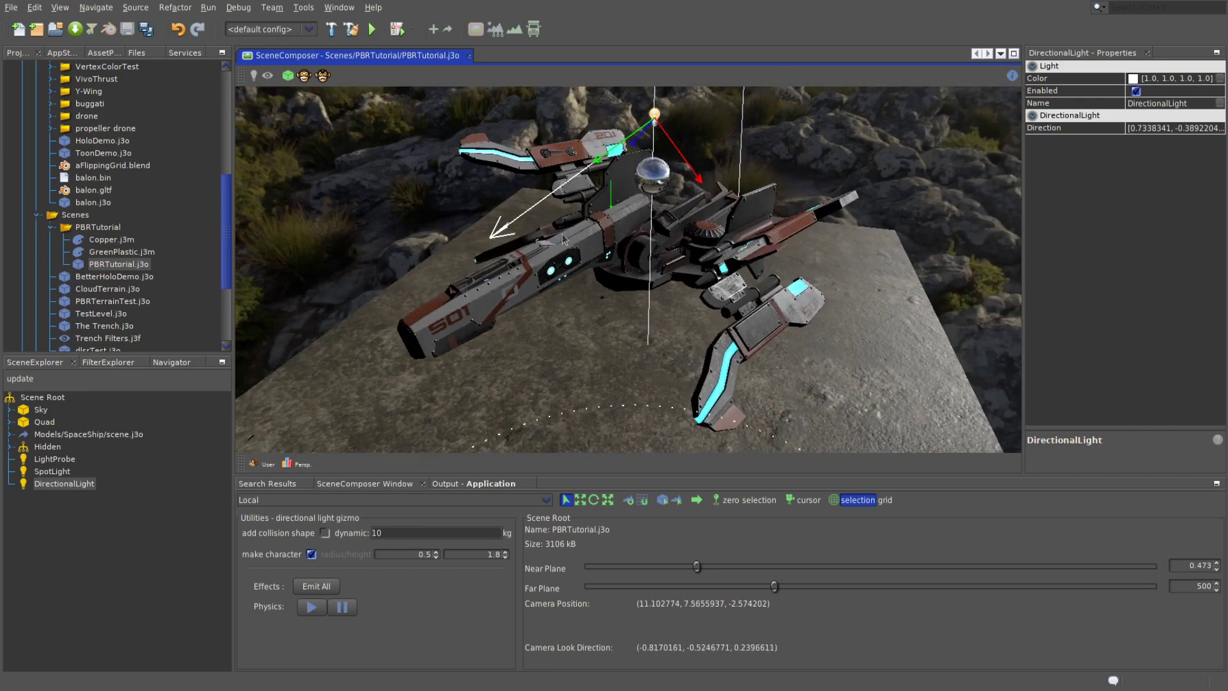
Disable the DirectionalLight, re-enable the LightProbe, and view the probe-lit ship against sky and cliffs
left_click(63, 485)
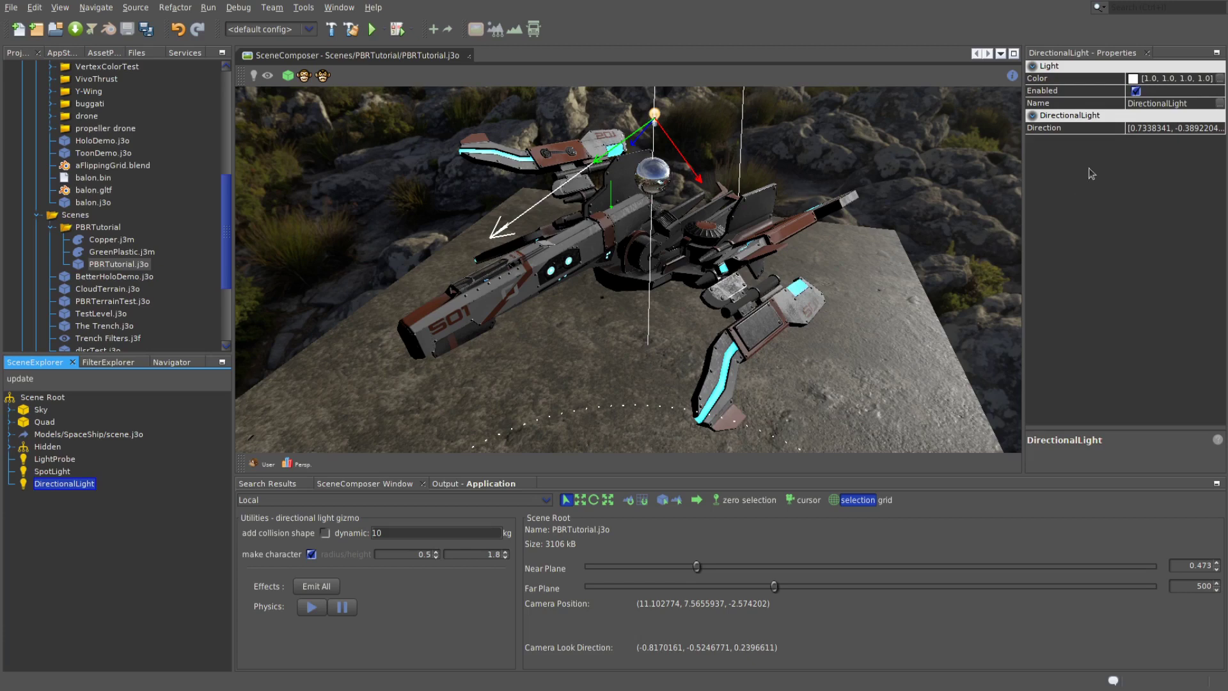
left_click(1137, 92)
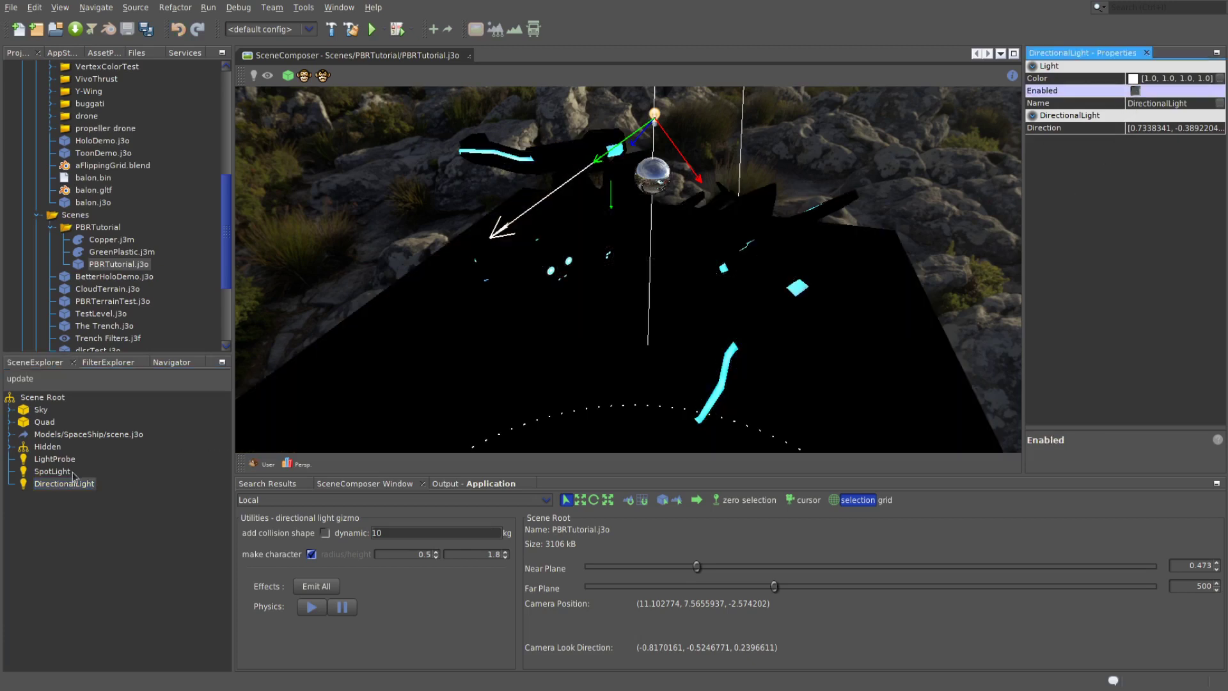
left_click(48, 461)
left_click(1137, 91)
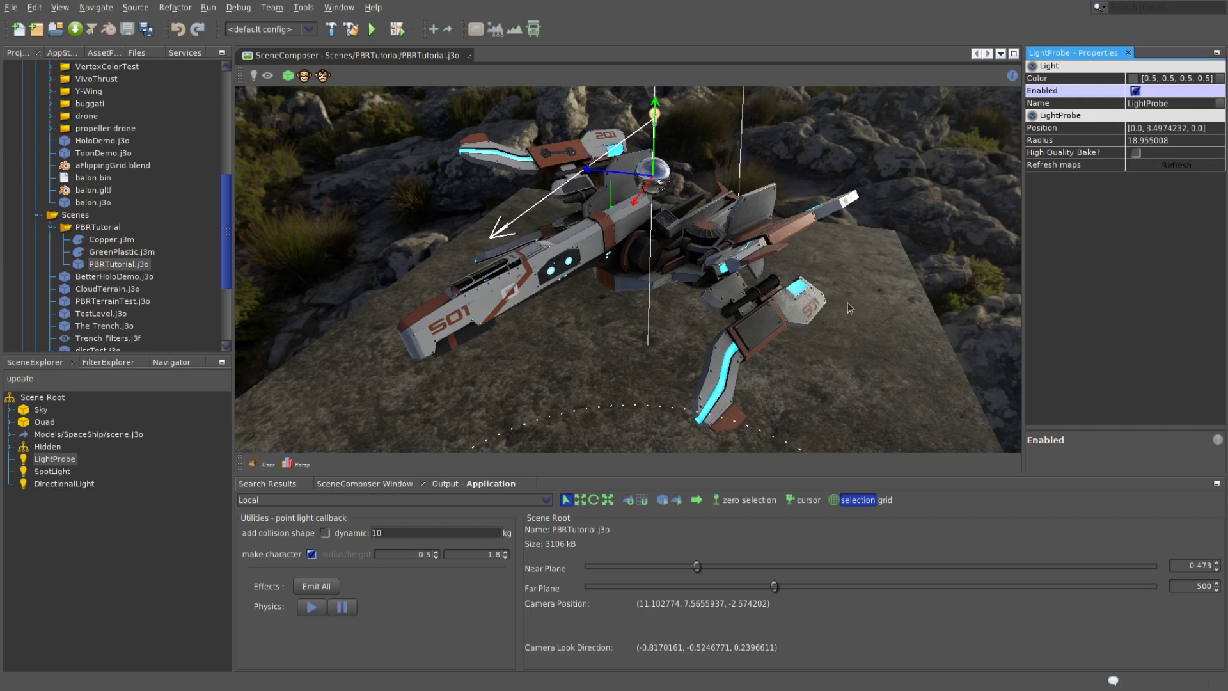
left_click_drag(850, 308, 619, 423)
left_click_drag(471, 323, 514, 313)
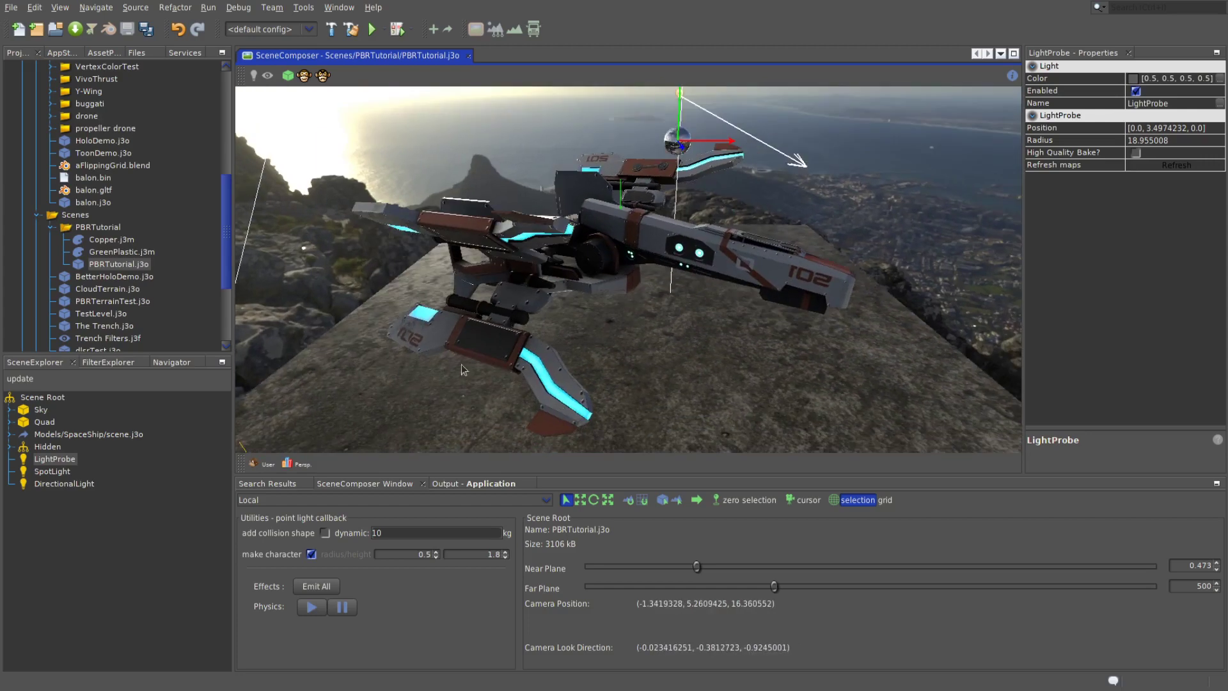
left_click_drag(790, 355, 654, 244)
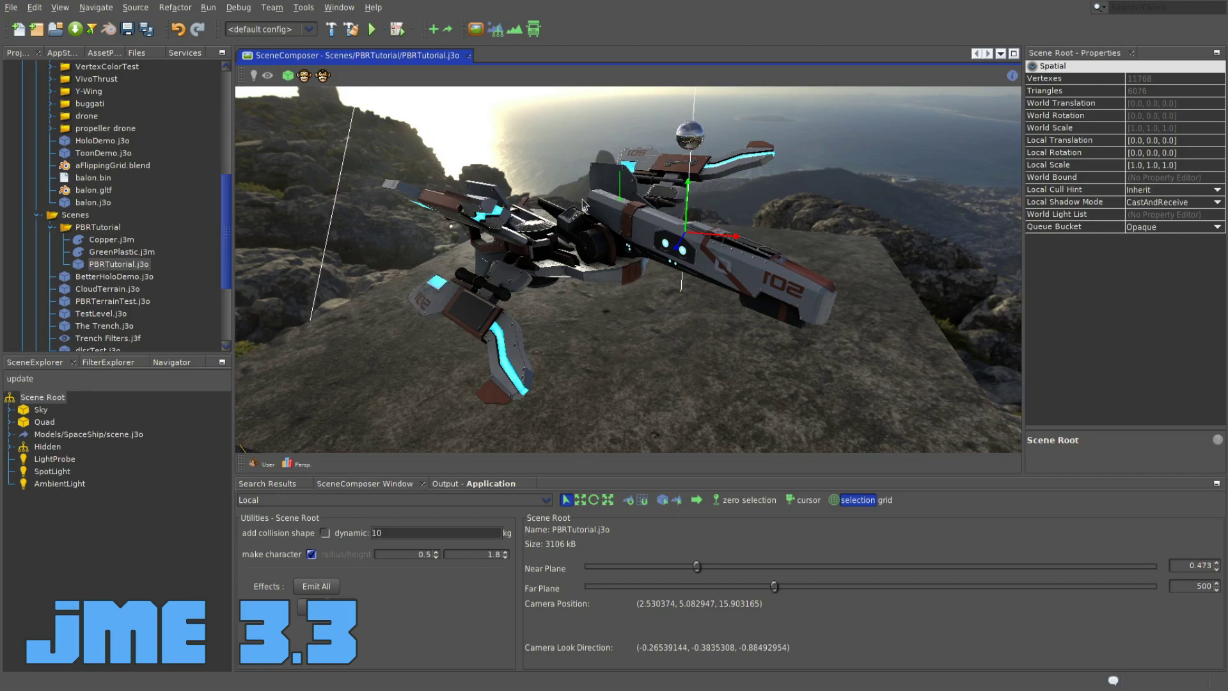
Pan across the ship and select the AmbientLight to show its [1.0, 1.0, 1.0, 1.0] colour
right_click_drag(690, 211, 691, 229)
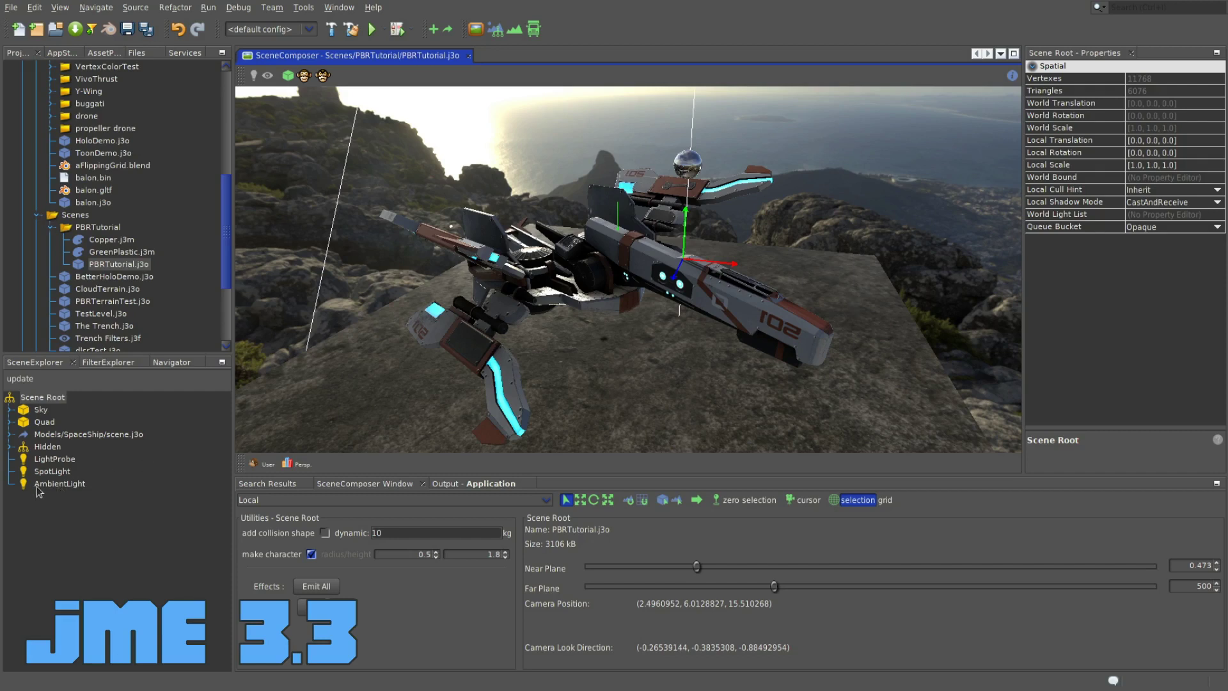
left_click(60, 486)
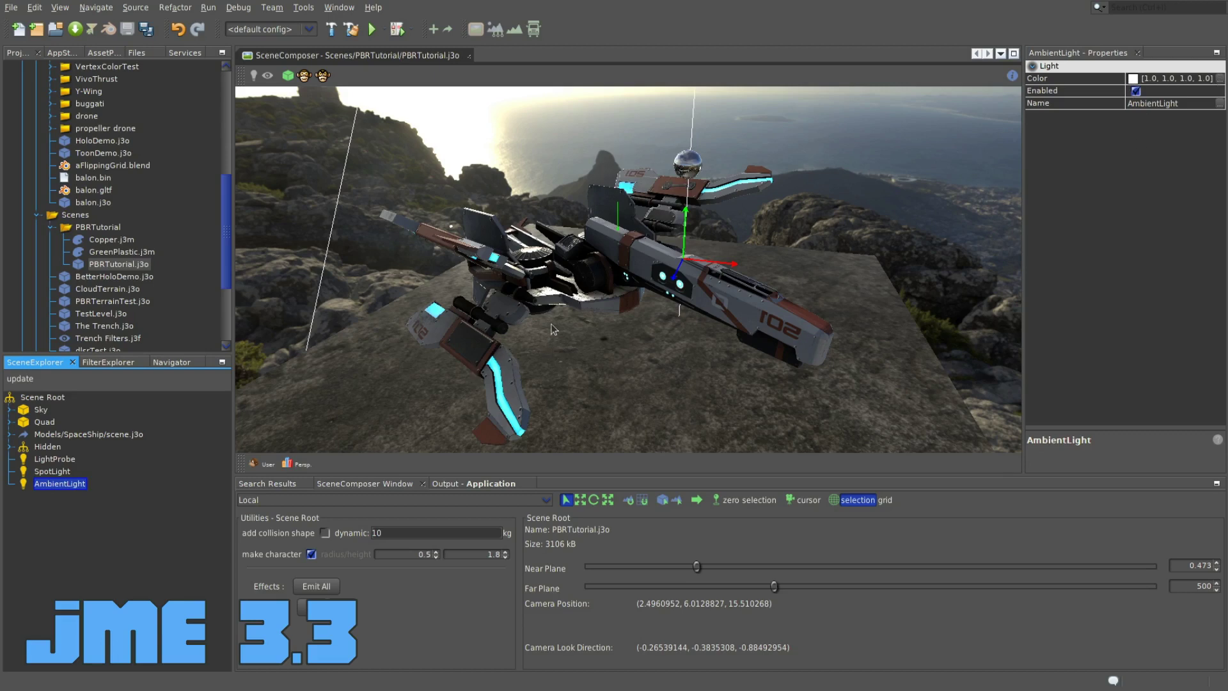
Change the AmbientLight colour to 0.4 grey, then black, then back to white
left_click(1222, 81)
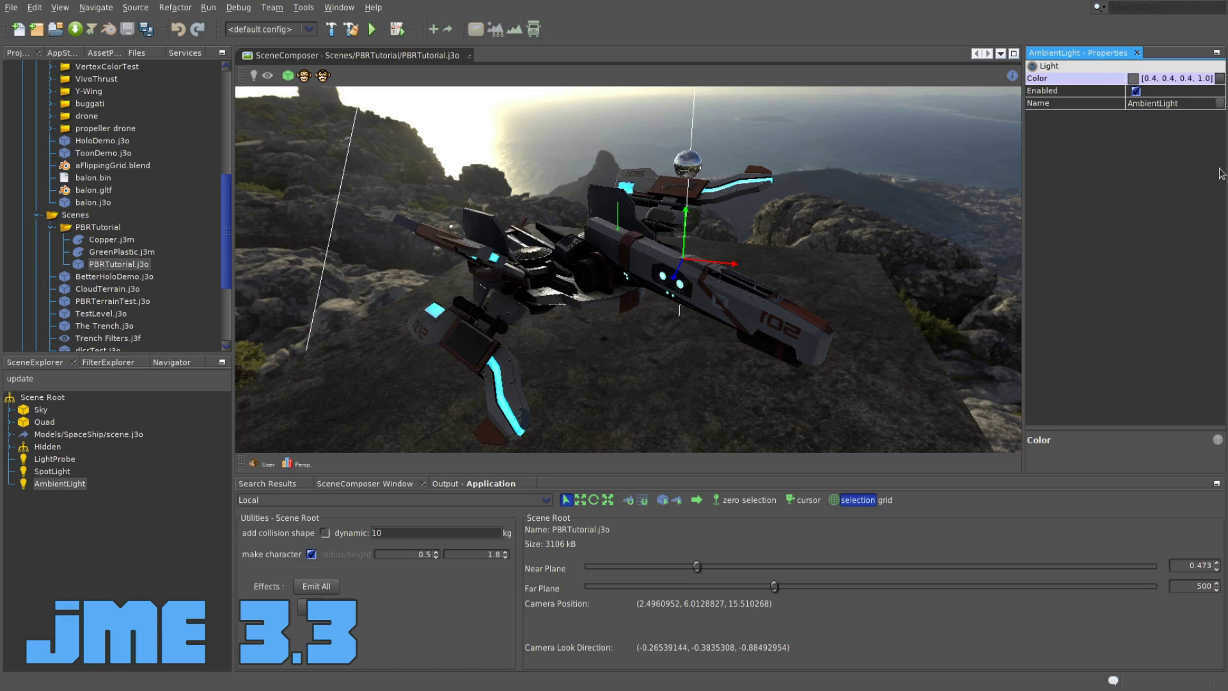
left_click(1221, 87)
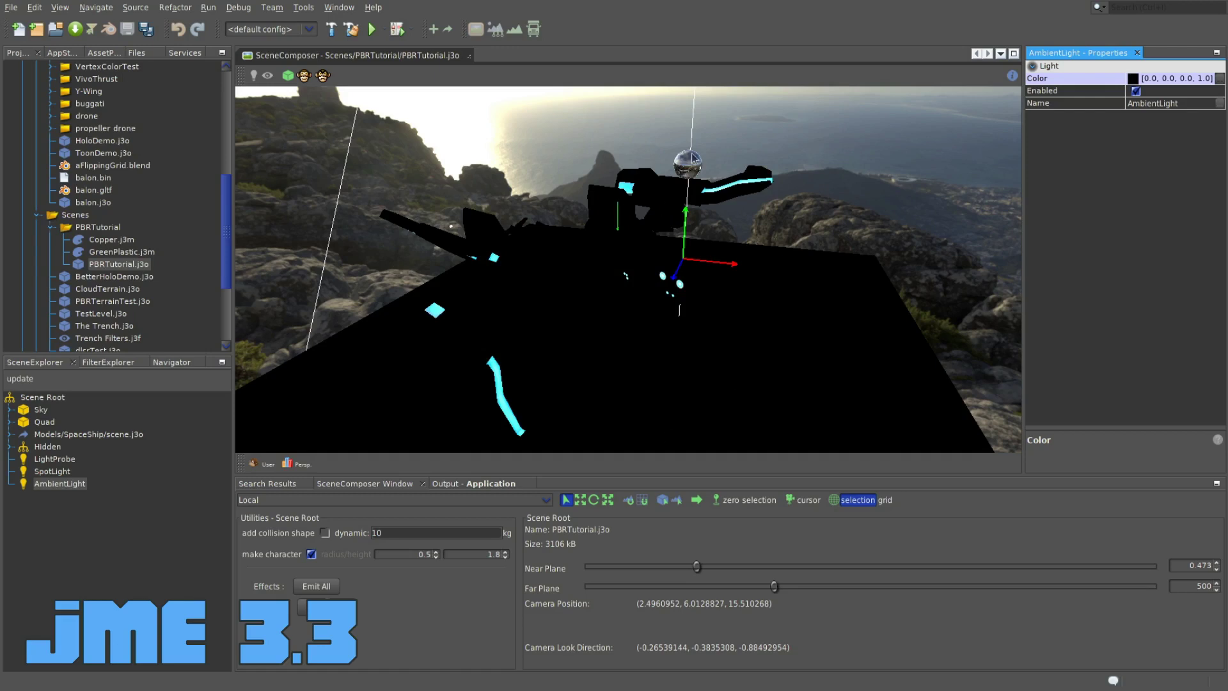
left_click_drag(485, 381, 566, 371)
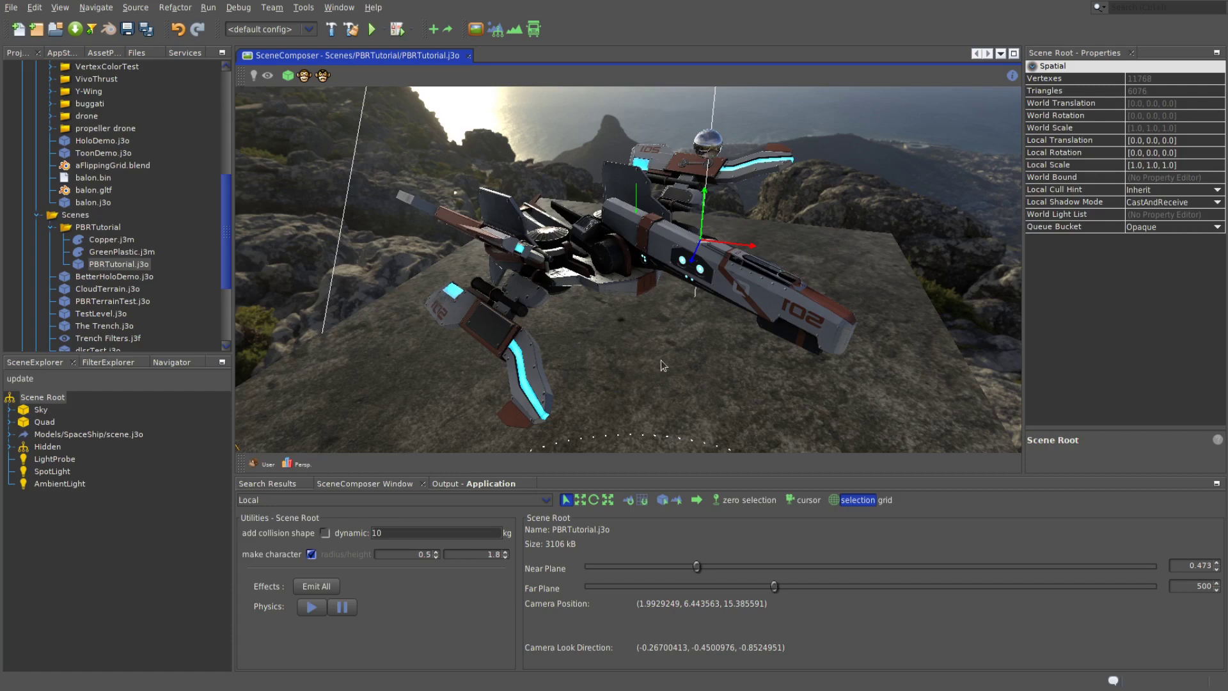
left_click_drag(661, 362, 636, 358)
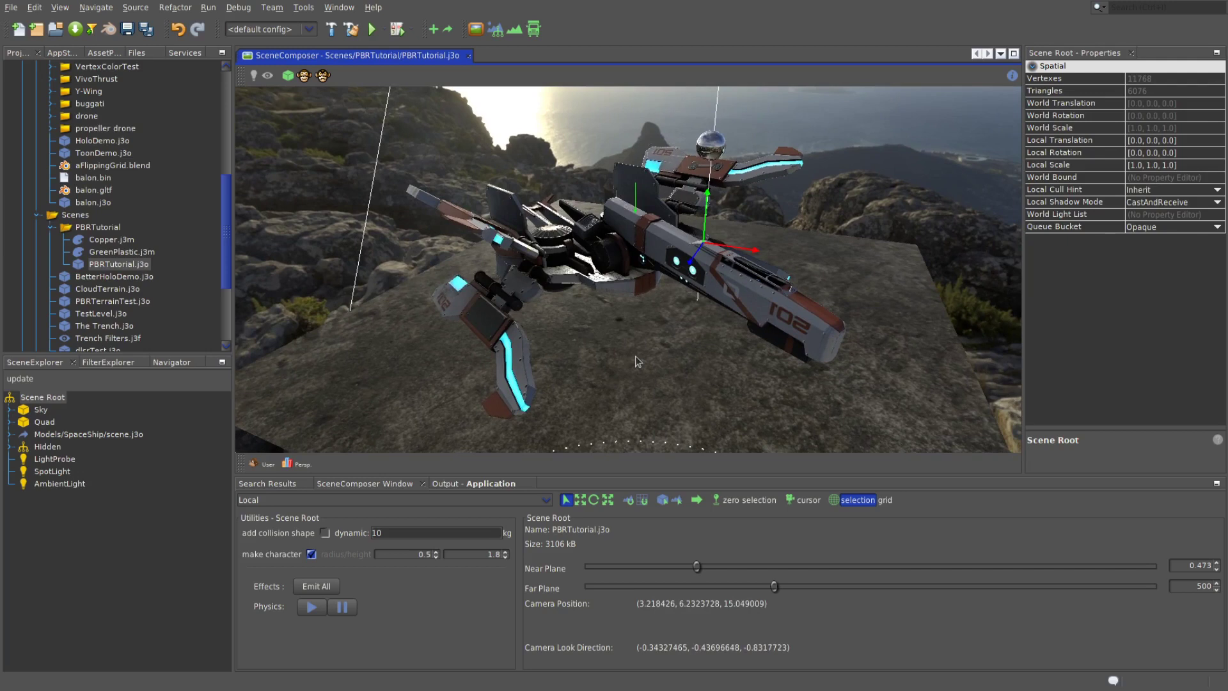
left_click_drag(638, 361, 627, 338)
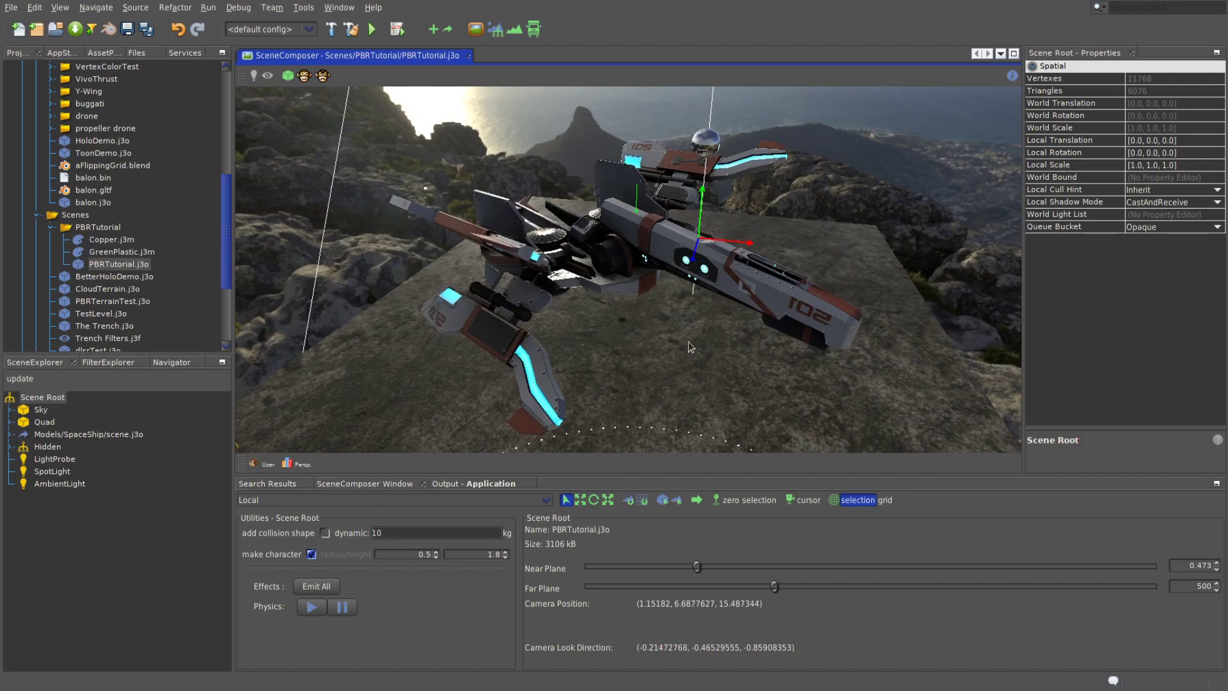